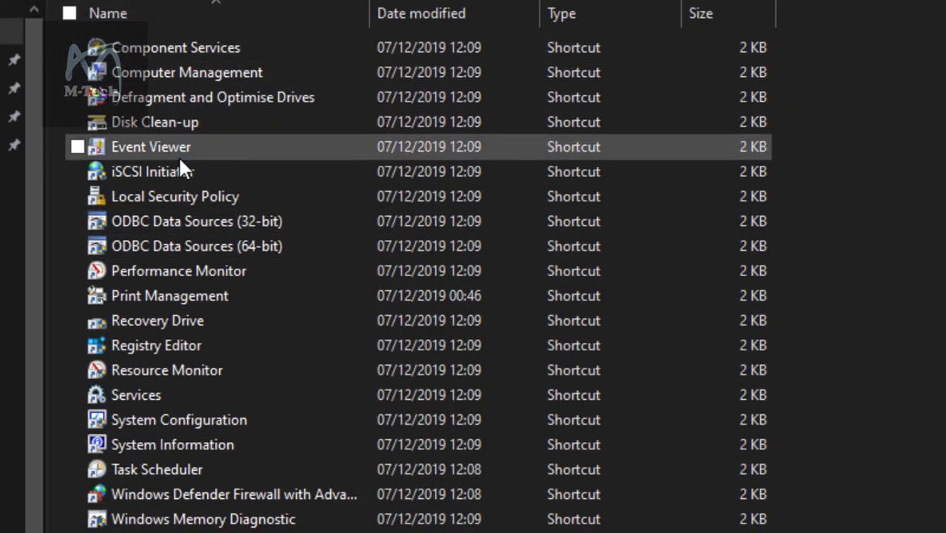
- Open Computer Management from the administrative tools and show Disk Management
click(166, 82)
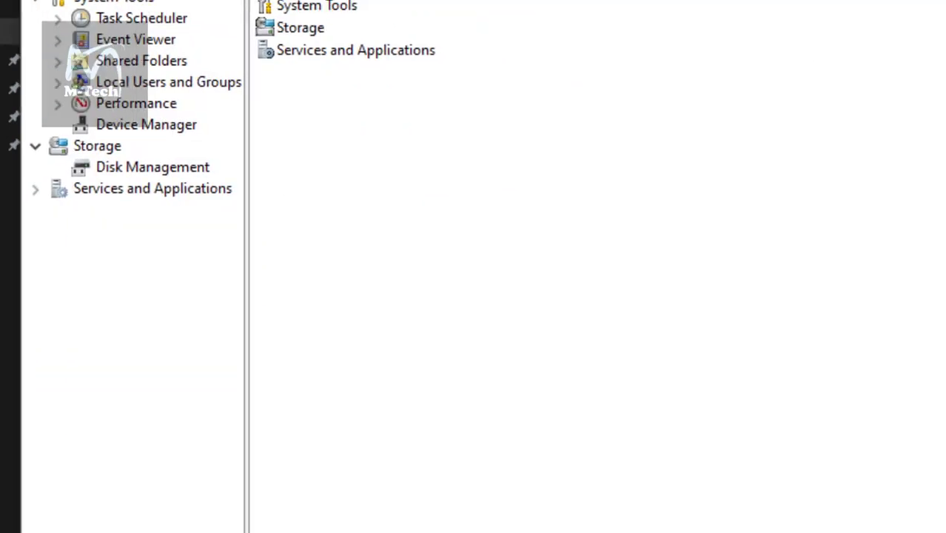
click(205, 341)
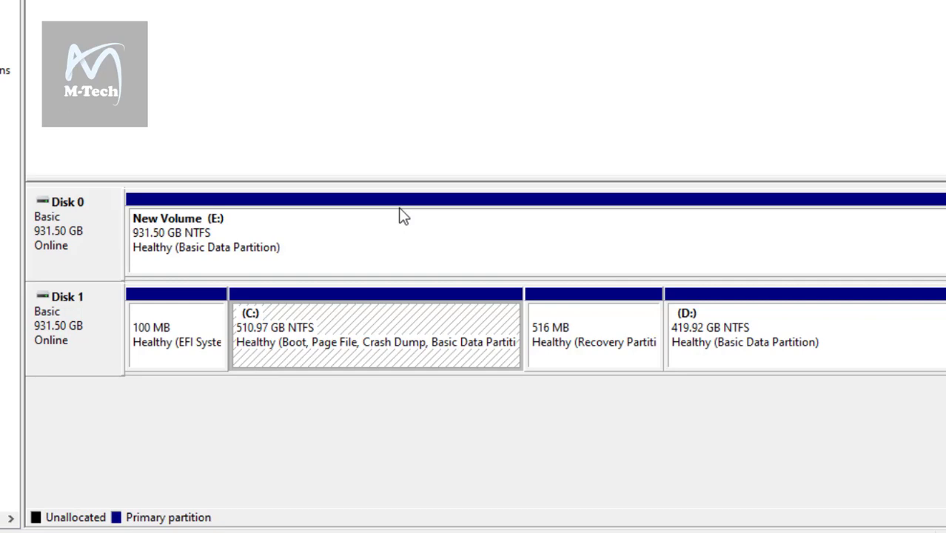
- Shrink volume E: on Disk 0 by 102400 MB
click(291, 261)
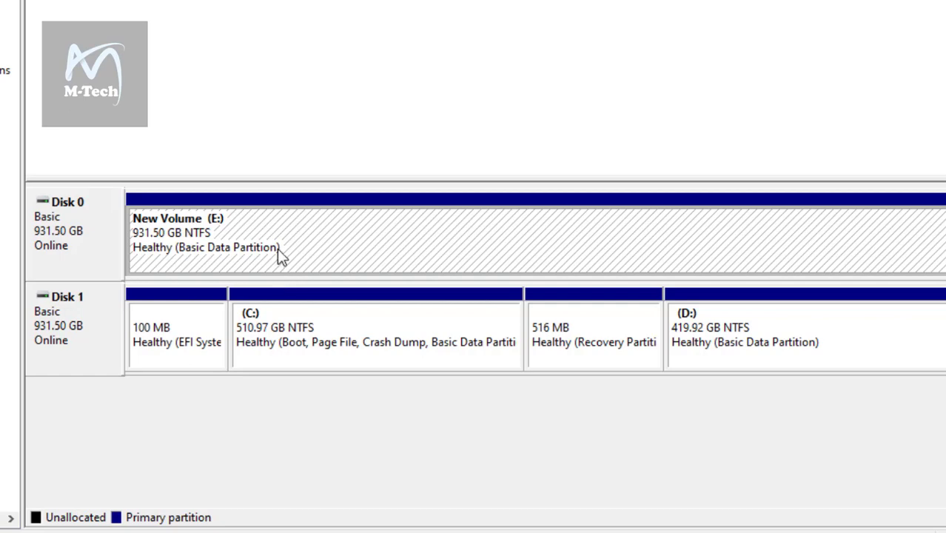
right_click(738, 217)
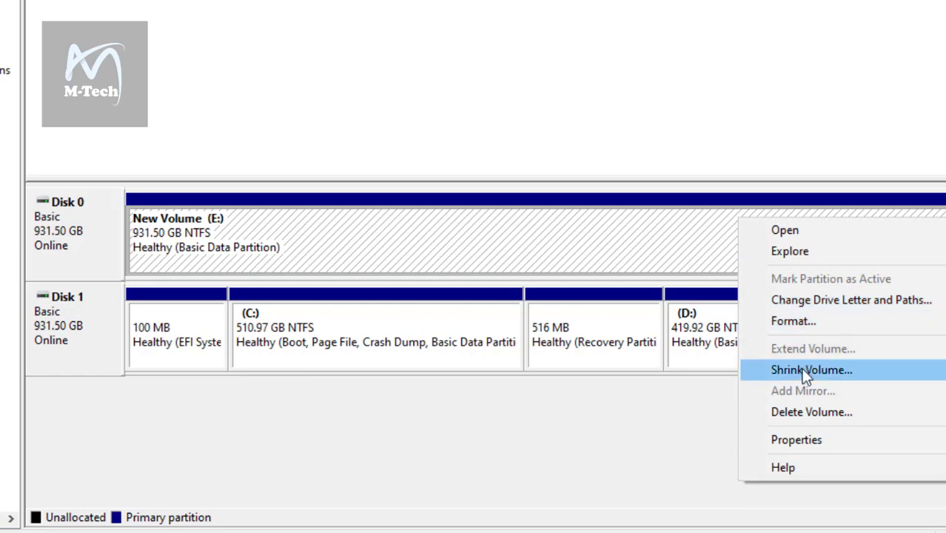
click(433, 214)
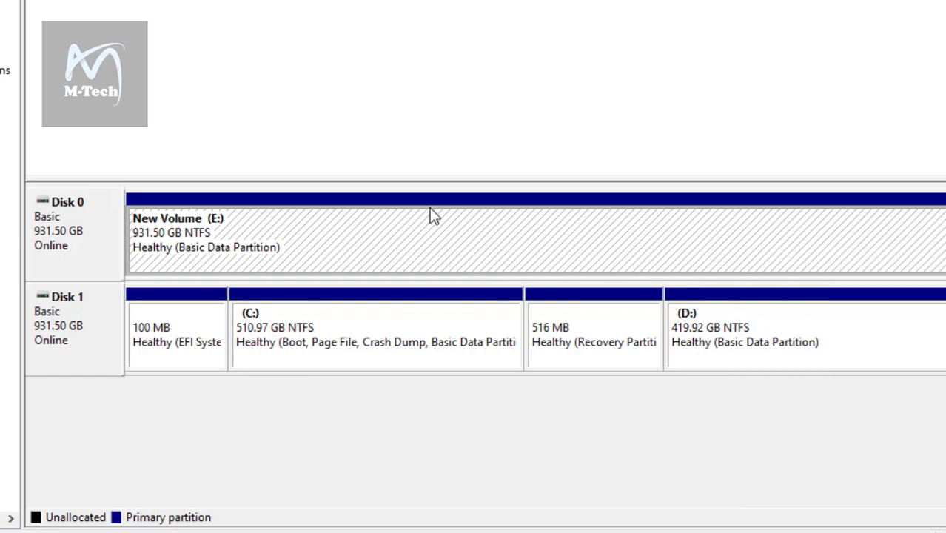
right_click(363, 248)
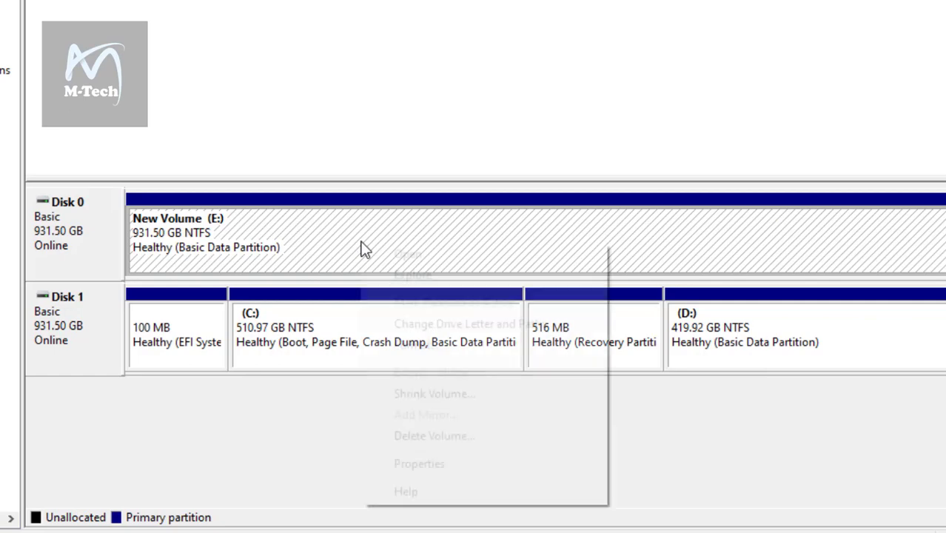
click(430, 396)
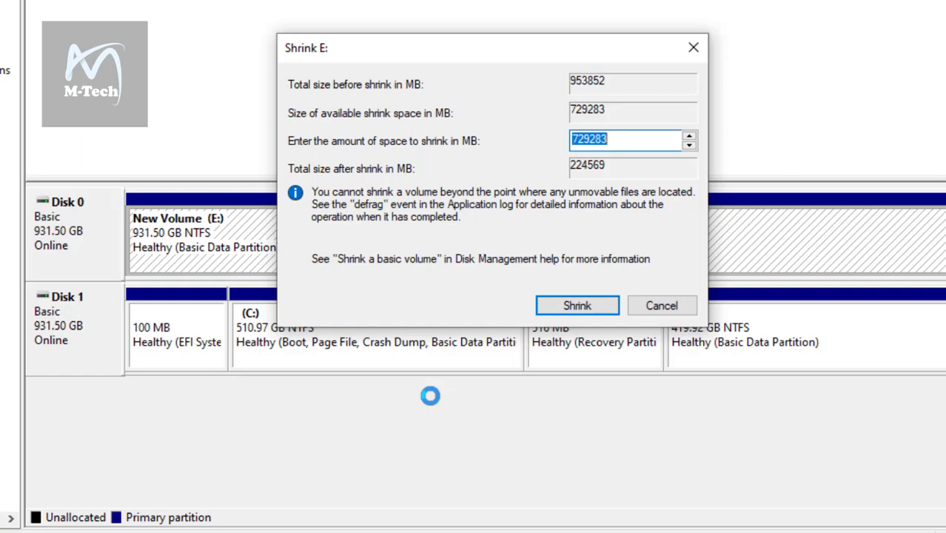
click(579, 141)
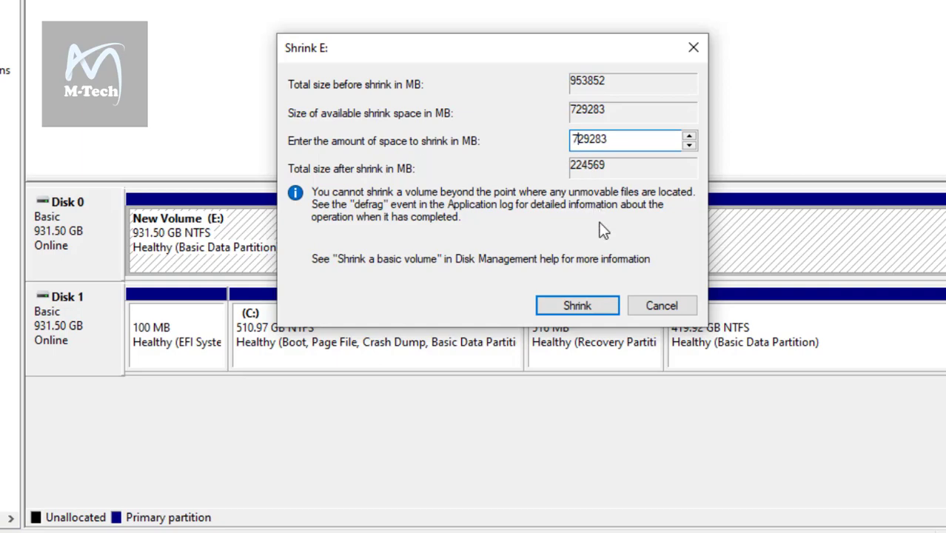
key(BackSpace)
key(Right)
key(Right)
key(Right)
key(Right)
key(Right)
key(BackSpace)
key(BackSpace)
key(BackSpace)
key(BackSpace)
key(BackSpace)
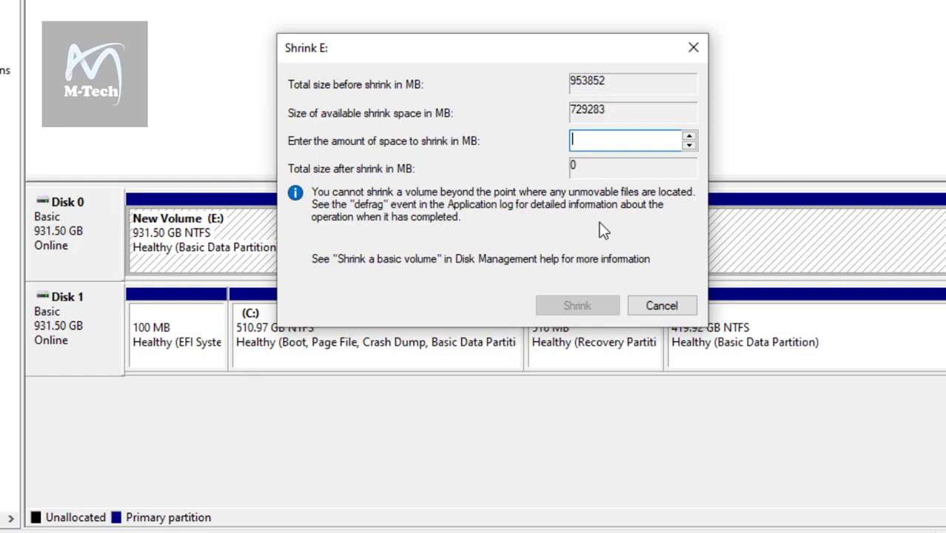
text(10)
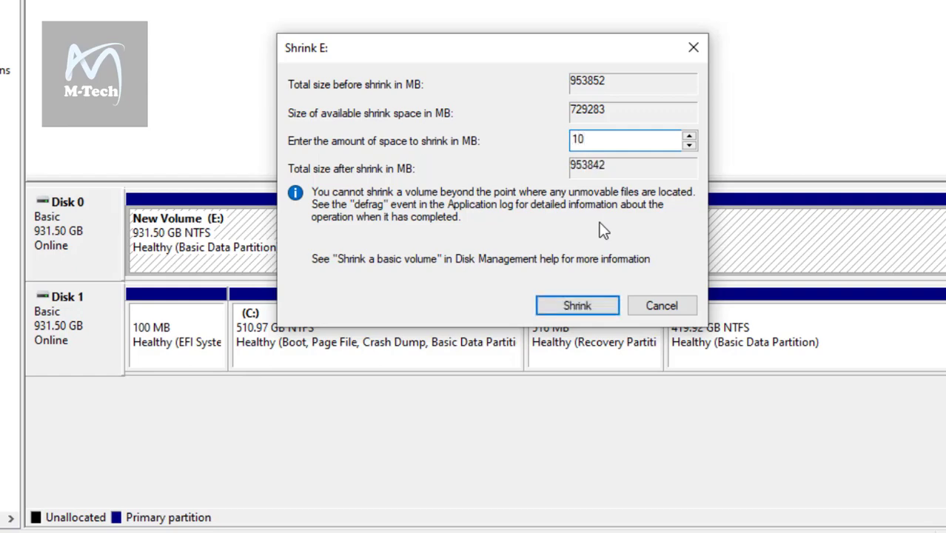
text(2400)
click(585, 310)
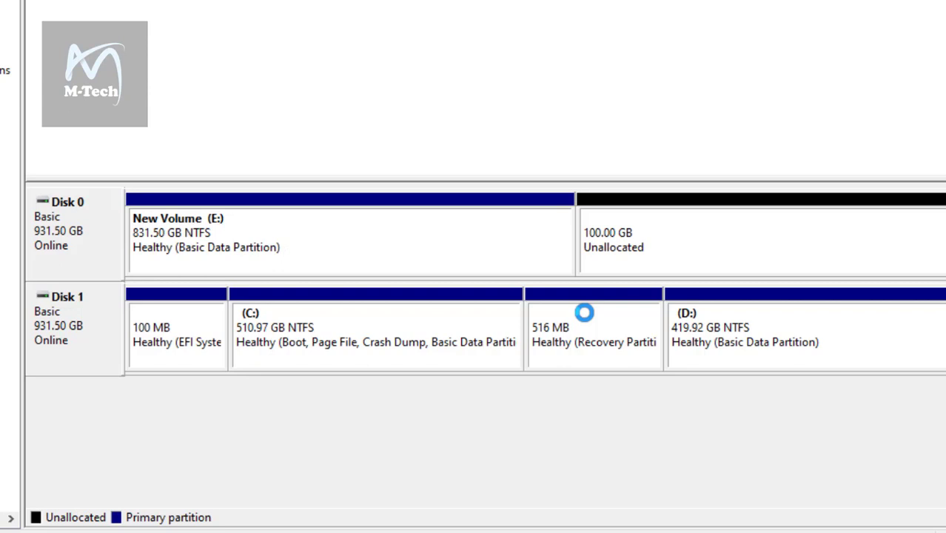
- Start a new simple volume in Disk 0's unallocated space and set its size to 51200 MB
click(636, 220)
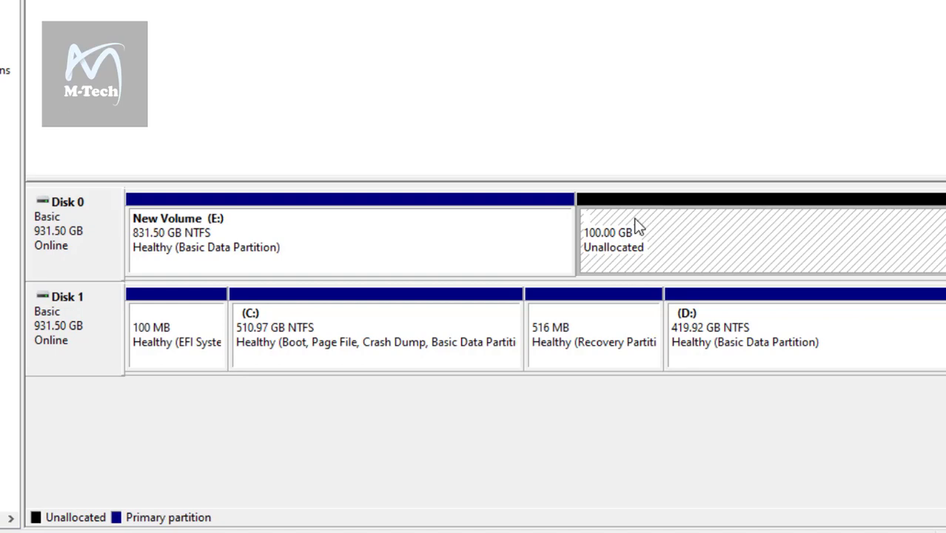
click(428, 235)
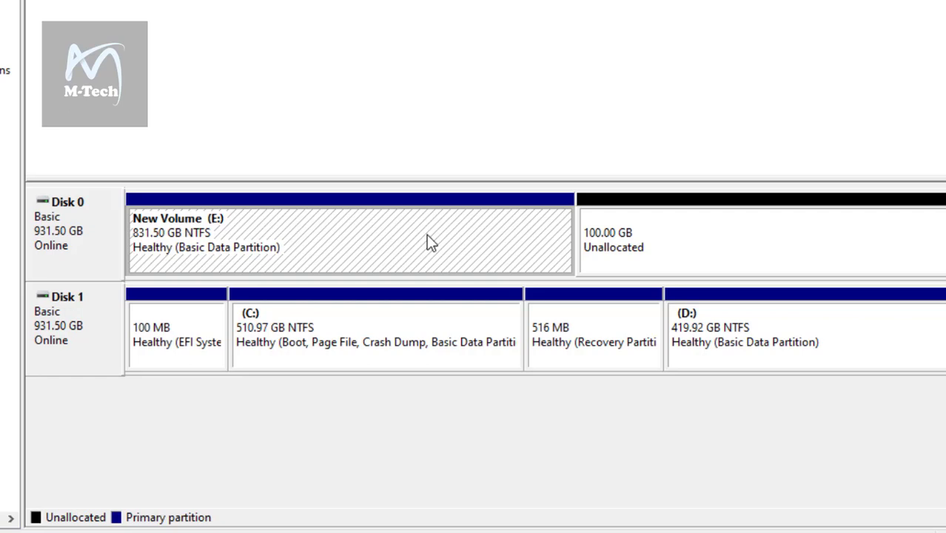
click(649, 253)
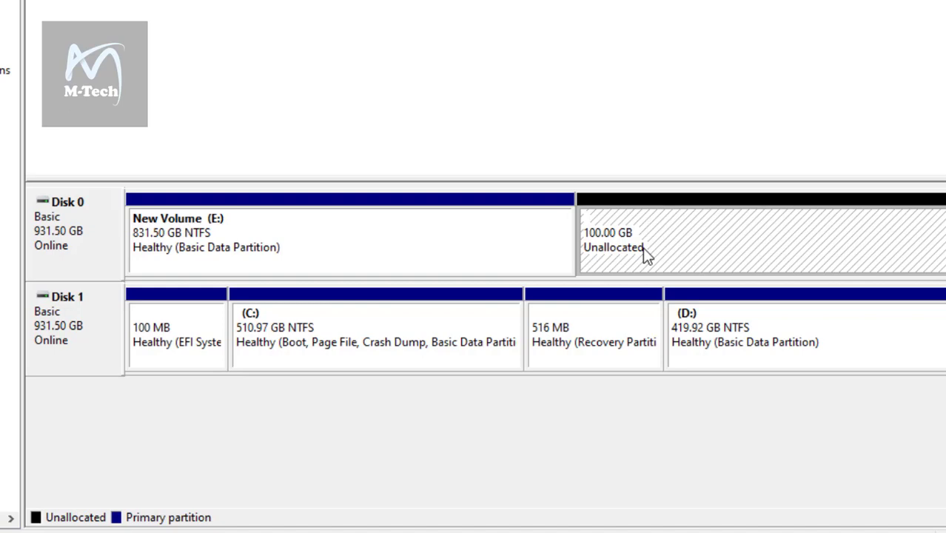
right_click(756, 243)
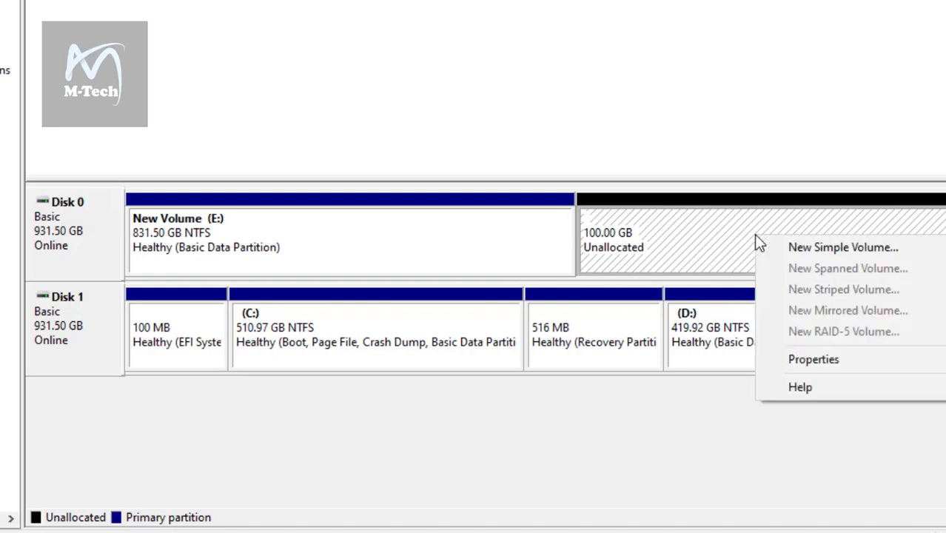
click(839, 257)
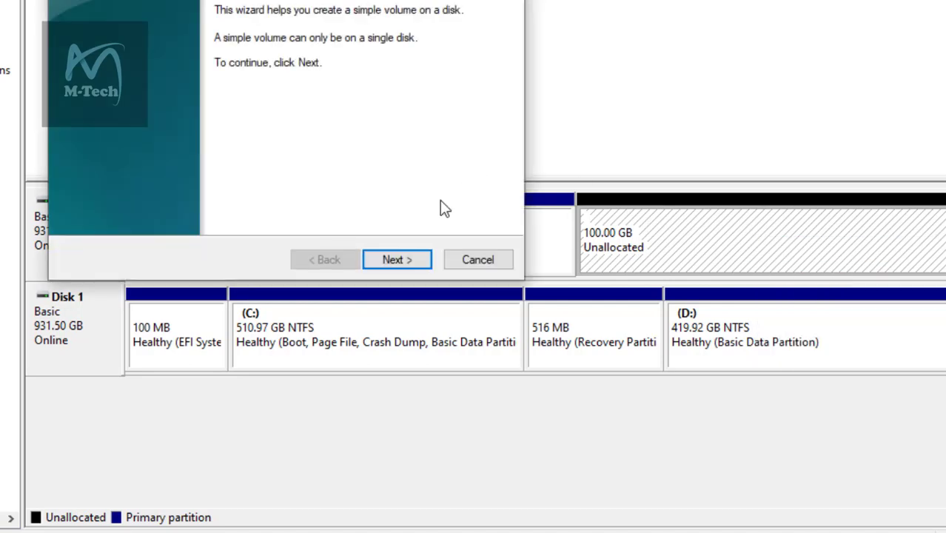
click(402, 263)
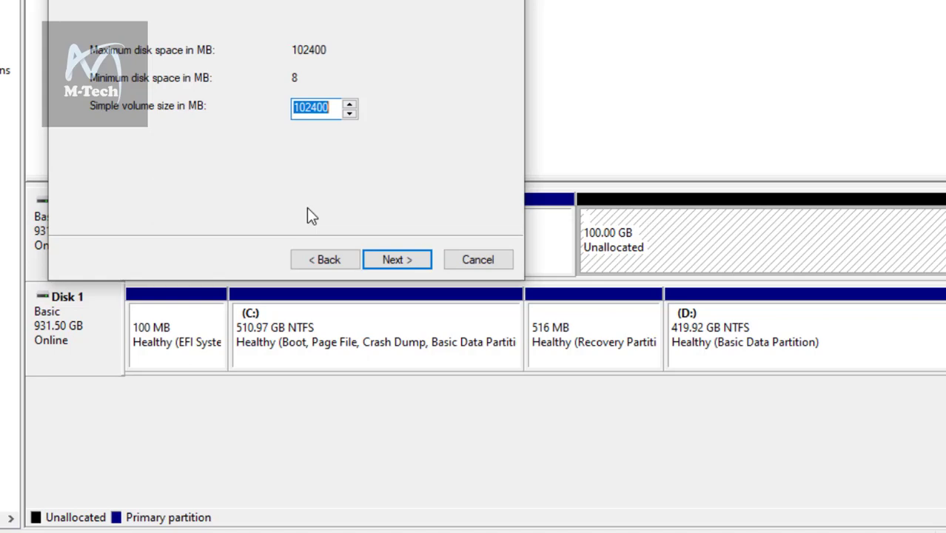
key(BackSpace)
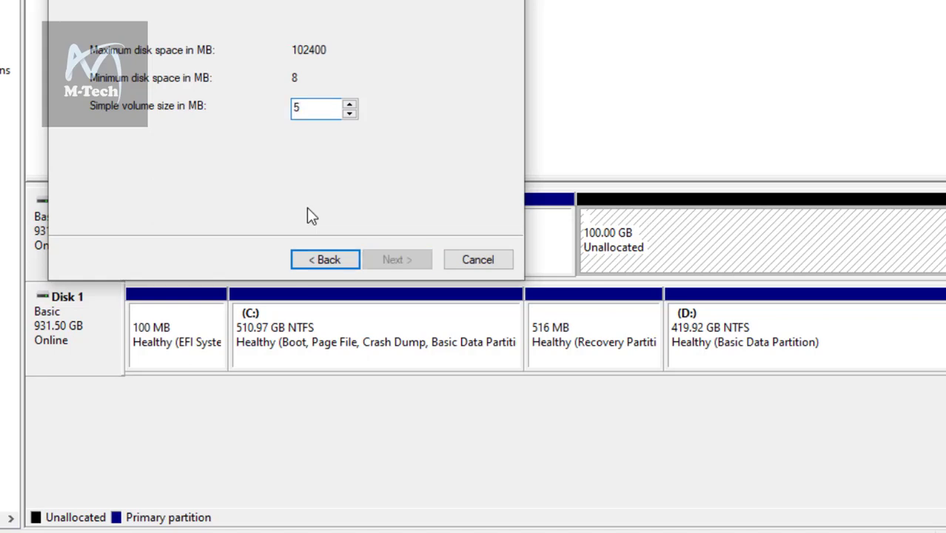
text(120)
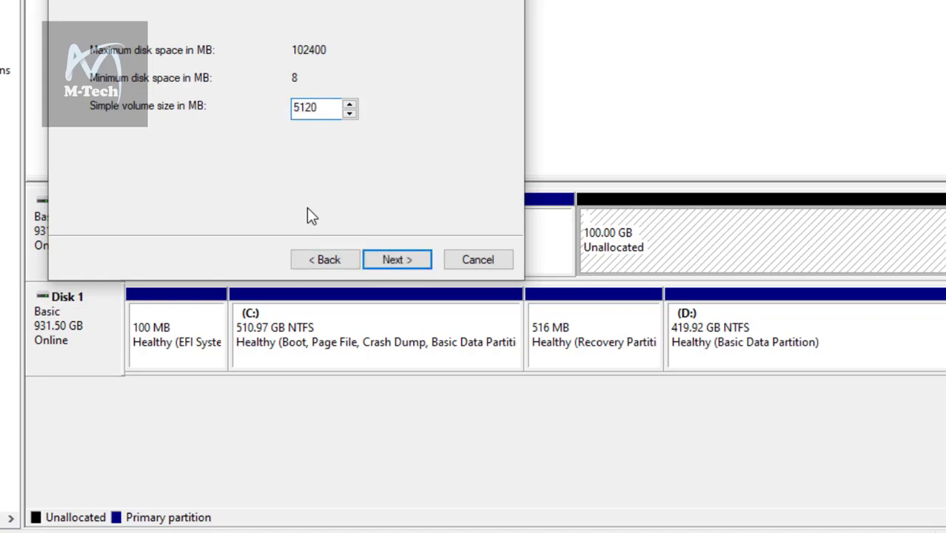
text(0)
click(410, 260)
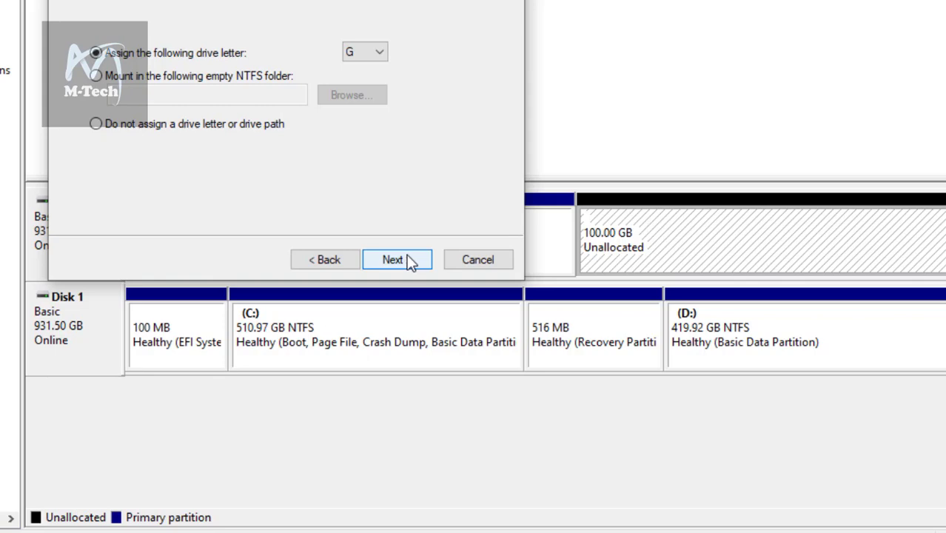
- Assign drive letter J to the new volume and proceed to the format settings
click(370, 53)
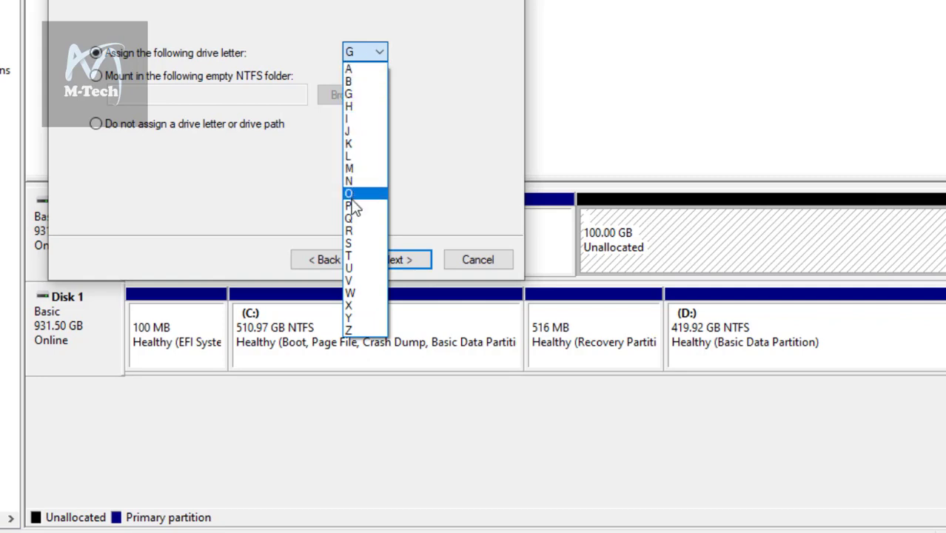
click(226, 194)
drag(222, 0, 12, 0)
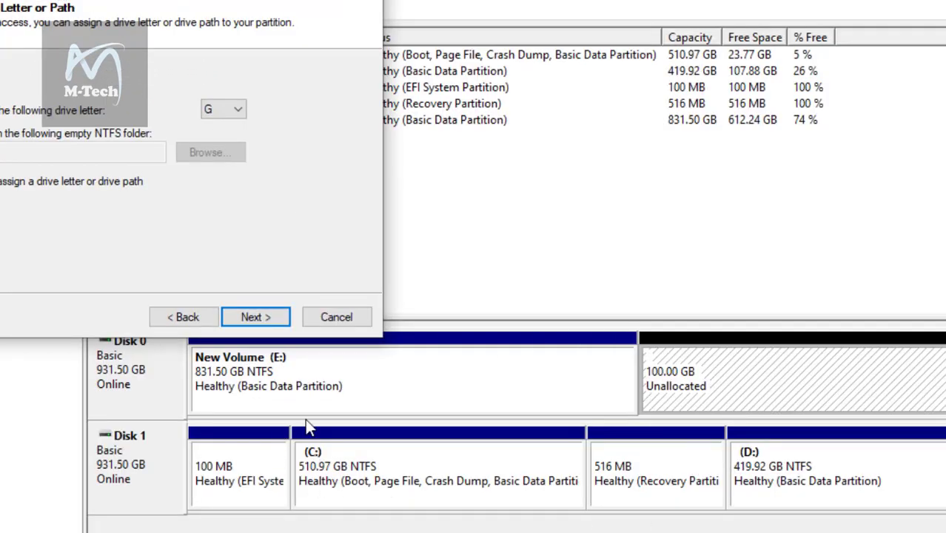
click(243, 116)
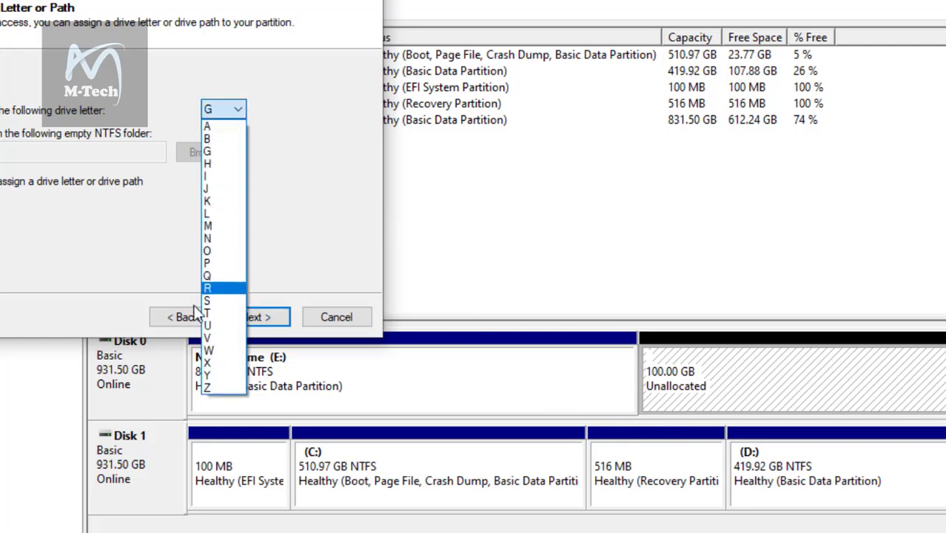
click(211, 190)
click(25, 138)
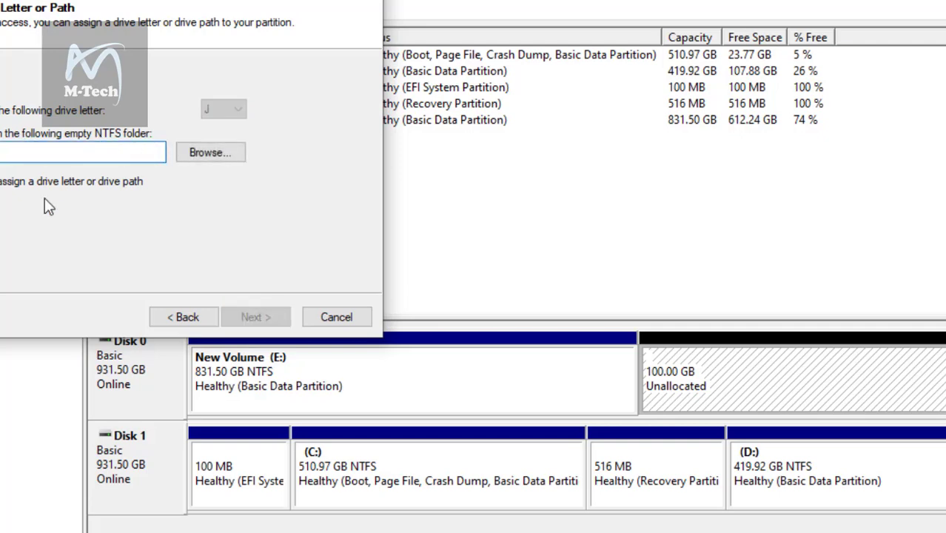
click(49, 111)
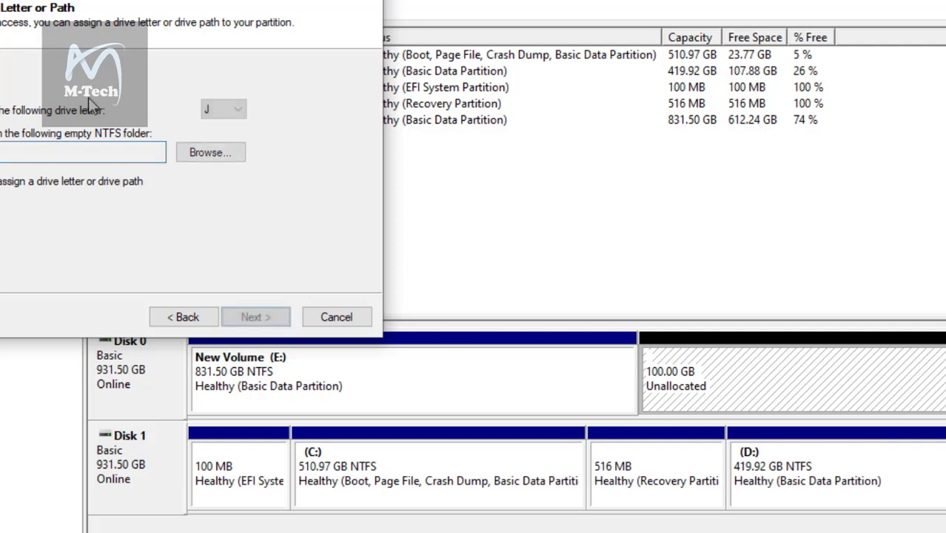
click(255, 317)
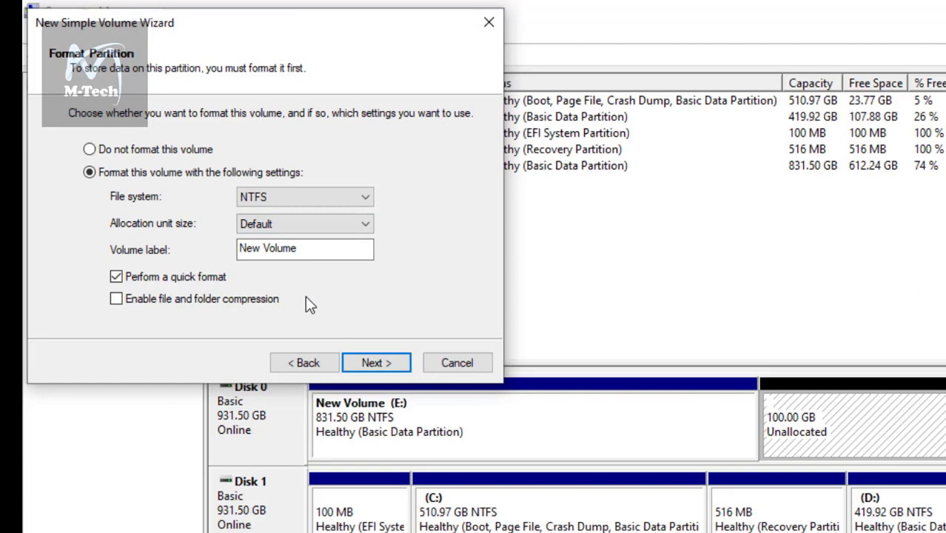
- Switch the new volume's file system to exFAT and back to NTFS
click(329, 203)
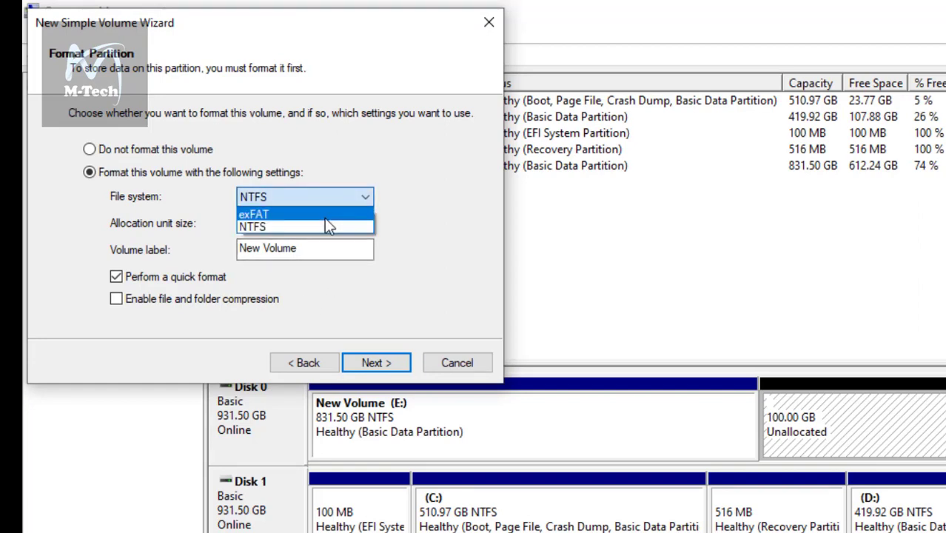
click(324, 227)
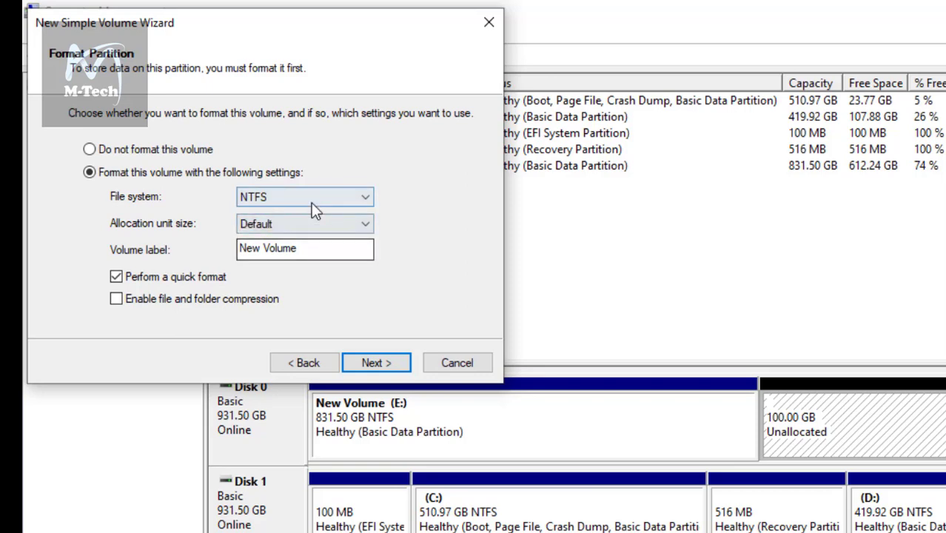
click(311, 203)
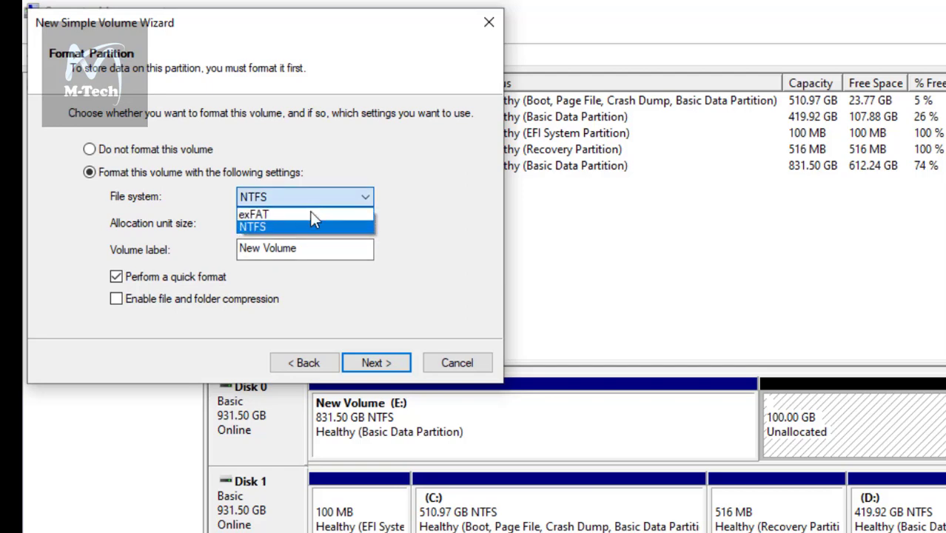
click(311, 219)
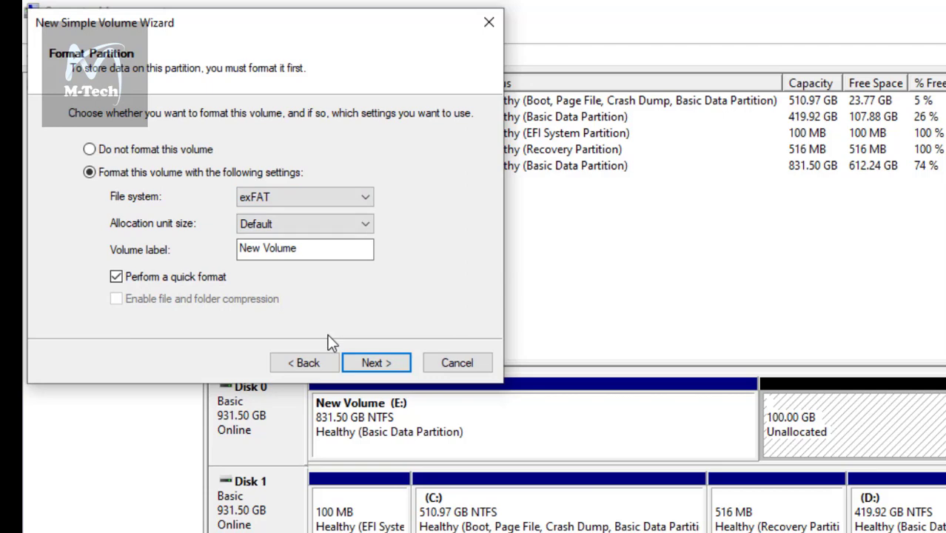
click(284, 197)
click(276, 229)
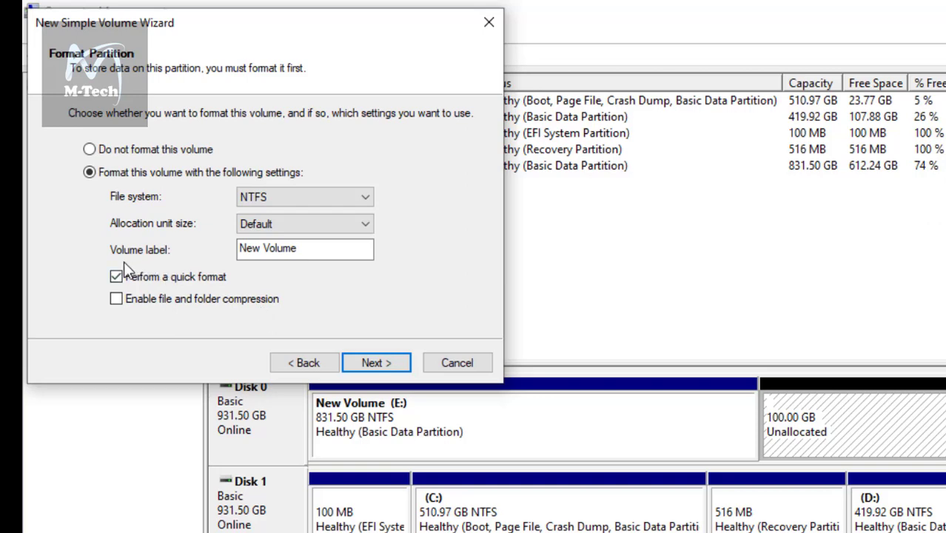
- Set the volume label to DATA and proceed to the wizard's summary of settings
drag(329, 251, 151, 251)
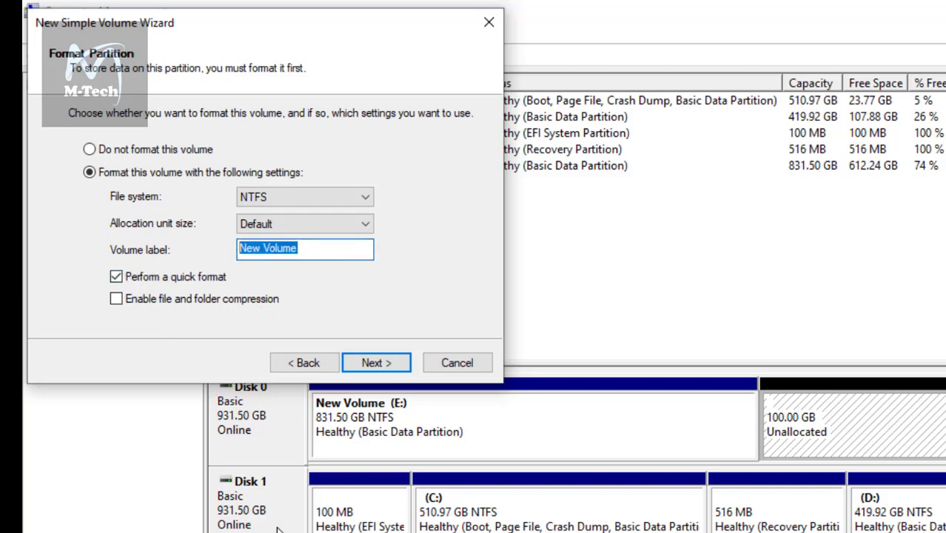
key(BackSpace)
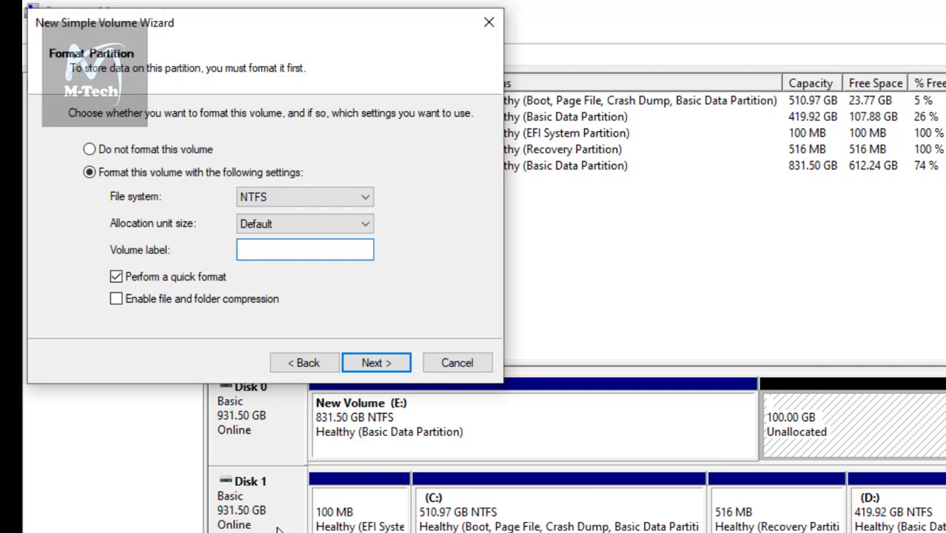
text(data)
key(BackSpace)
key(BackSpace)
key(BackSpace)
key(BackSpace)
text(DATA)
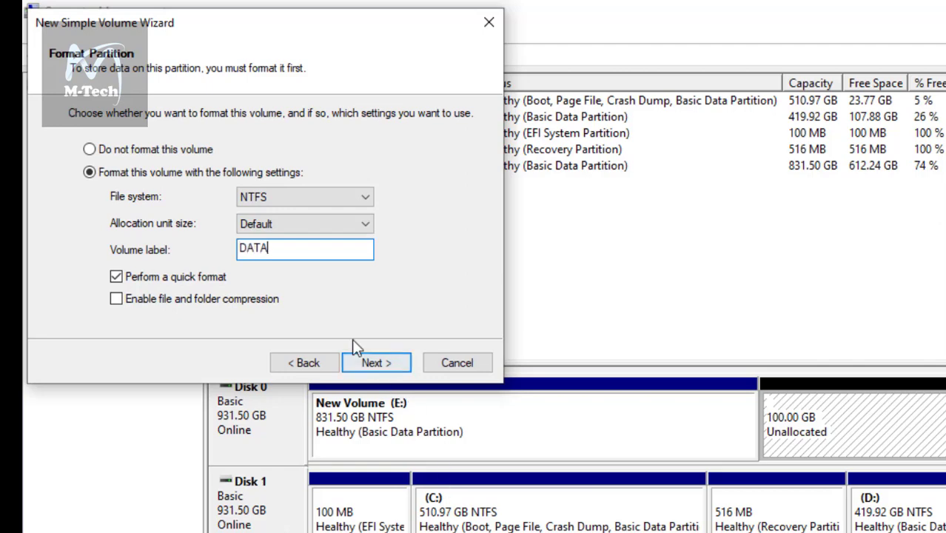
click(381, 364)
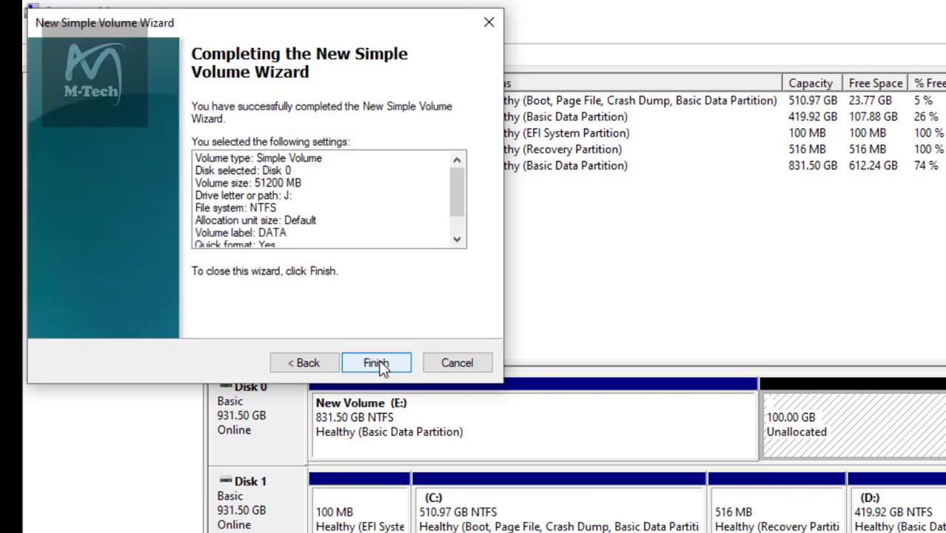
- Finish creating the DATA (J:) volume and check the drives under This PC in File Explorer
click(381, 366)
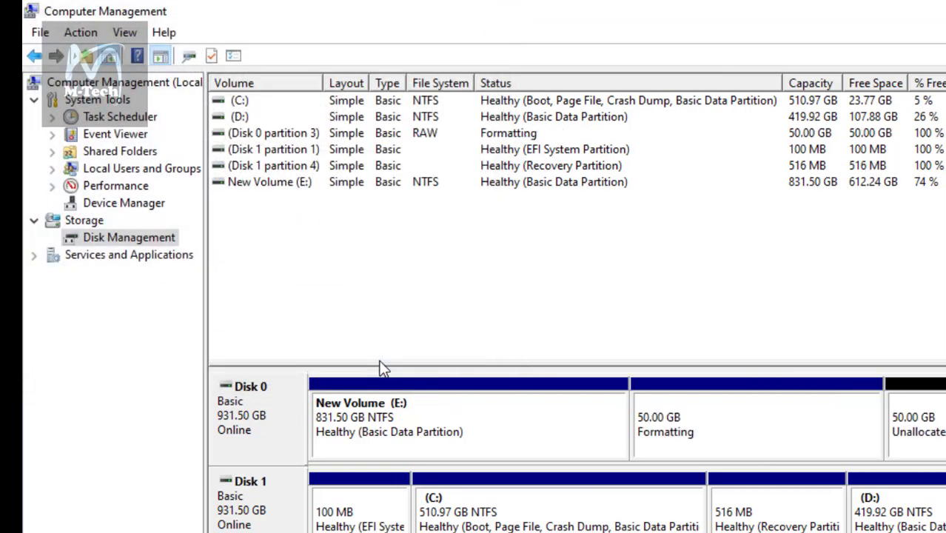
click(740, 430)
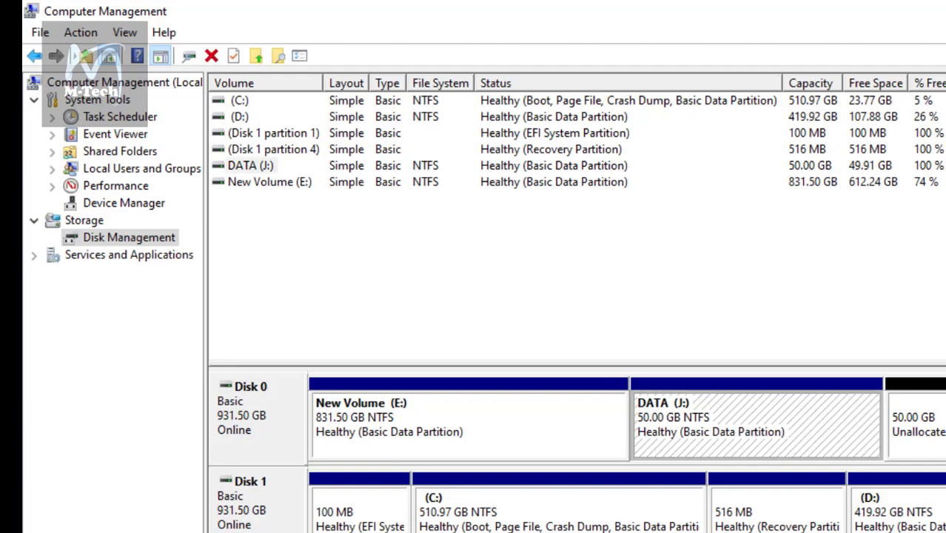
click(593, 322)
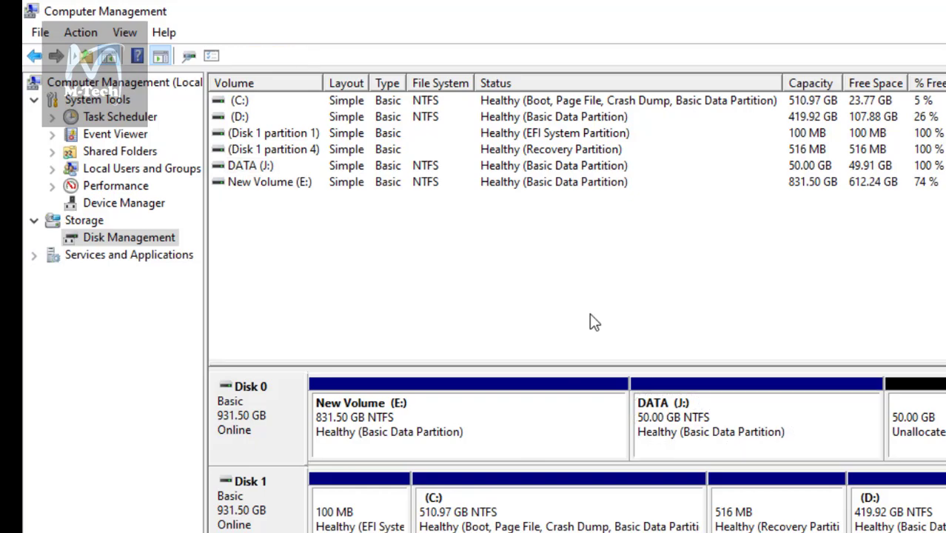
key(super+e)
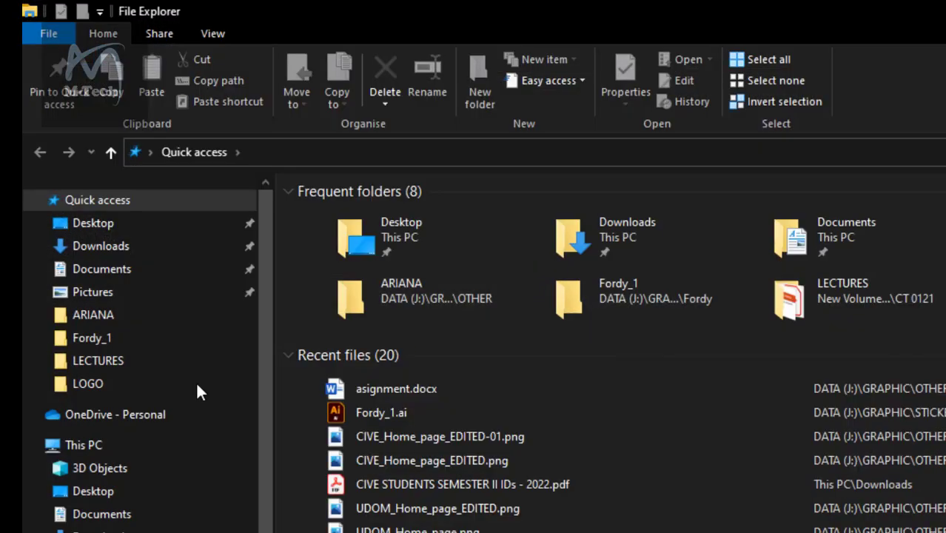
click(74, 445)
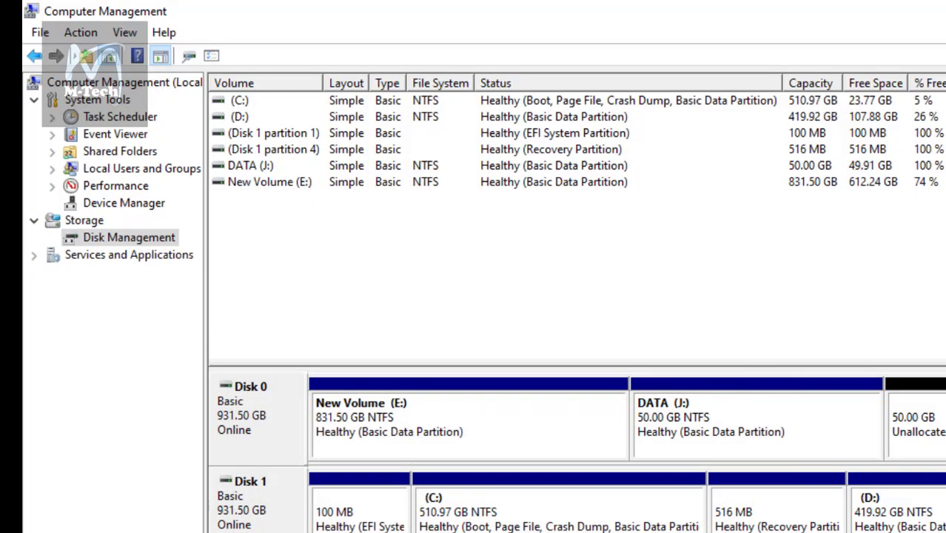
- Create an NTFS simple volume with drive letter G in Disk 0's remaining unallocated space and check it in File Explorer
click(914, 424)
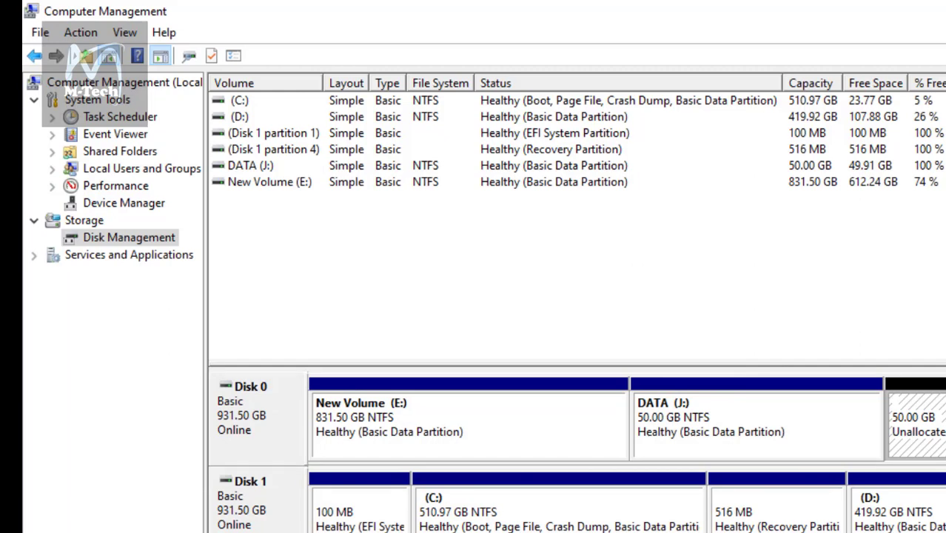
right_click(918, 424)
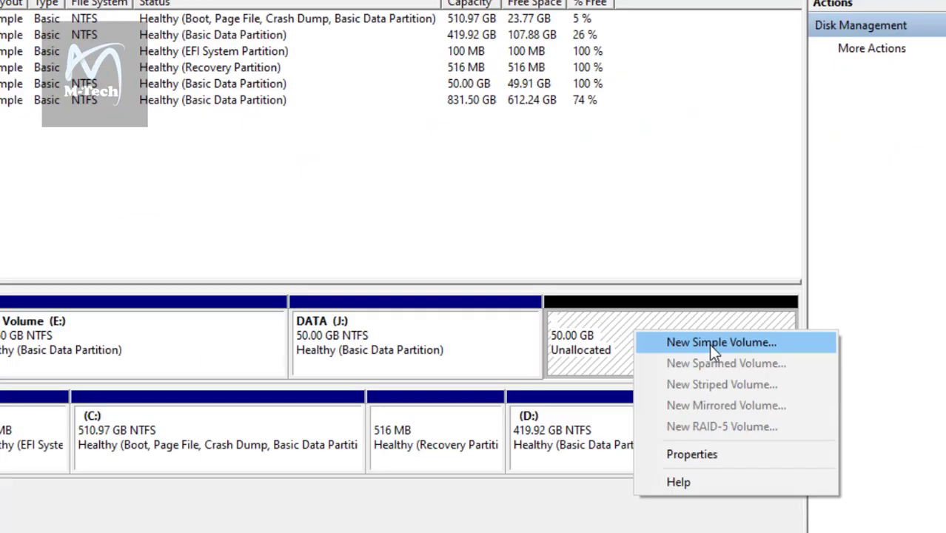
click(709, 344)
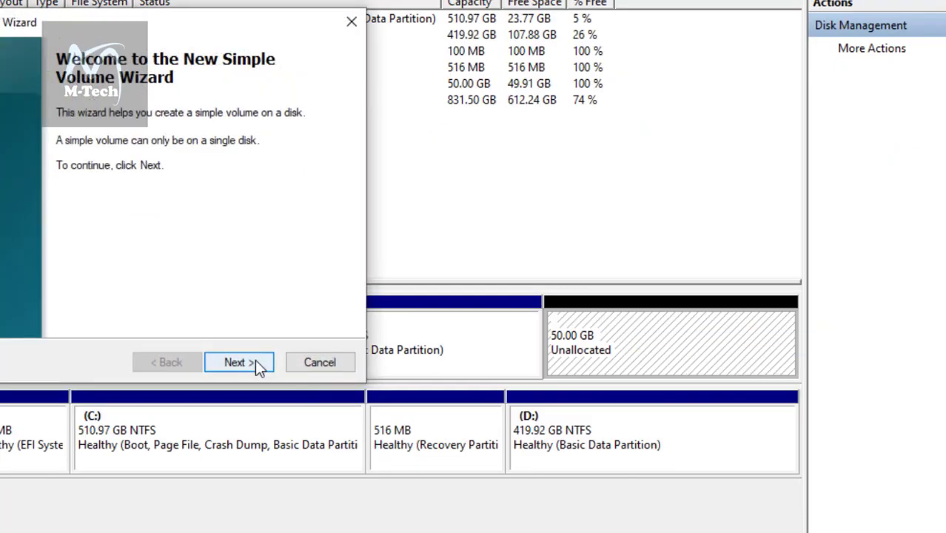
click(254, 360)
click(254, 361)
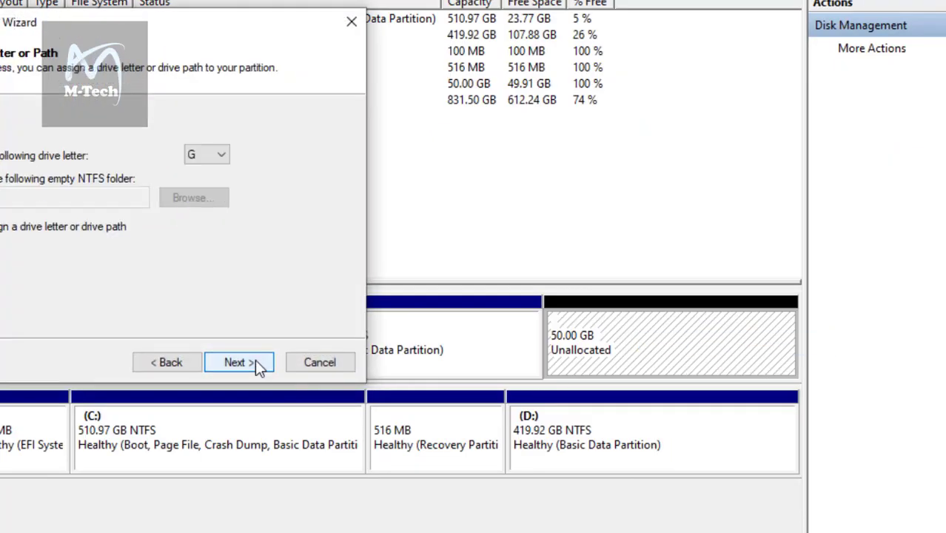
click(254, 359)
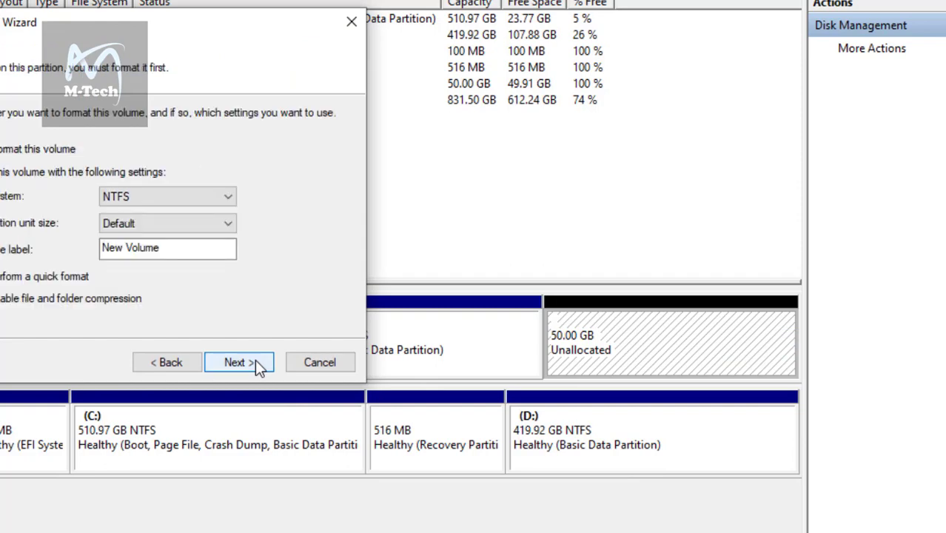
click(255, 359)
click(255, 359)
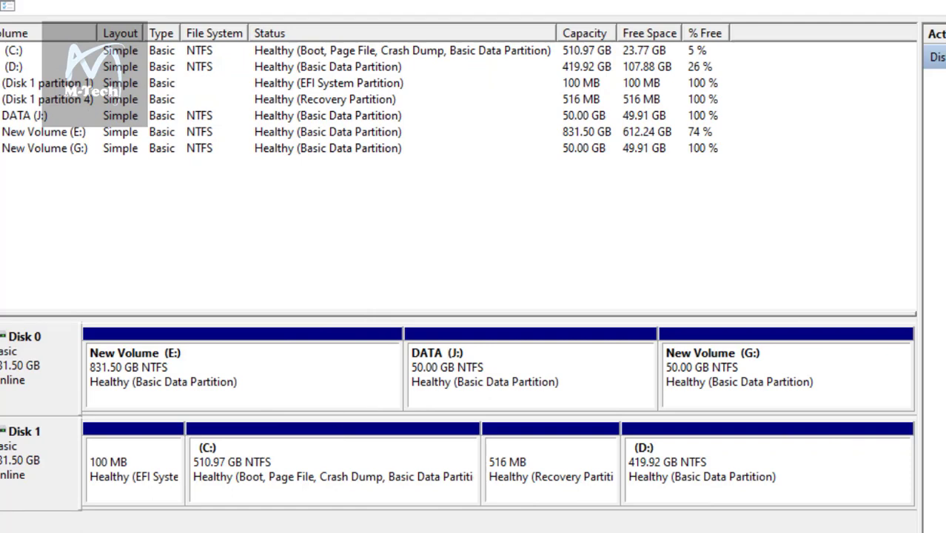
click(44, 522)
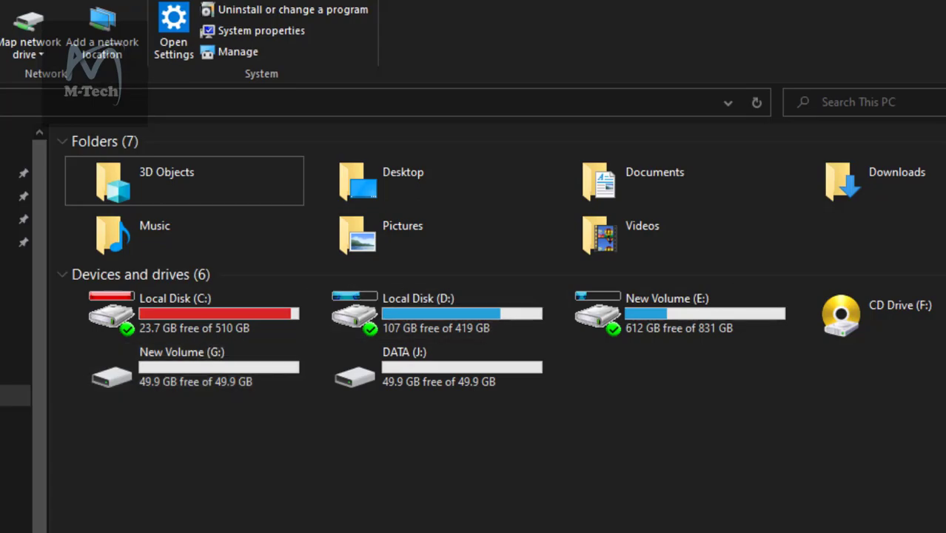
key(alt+Tab)
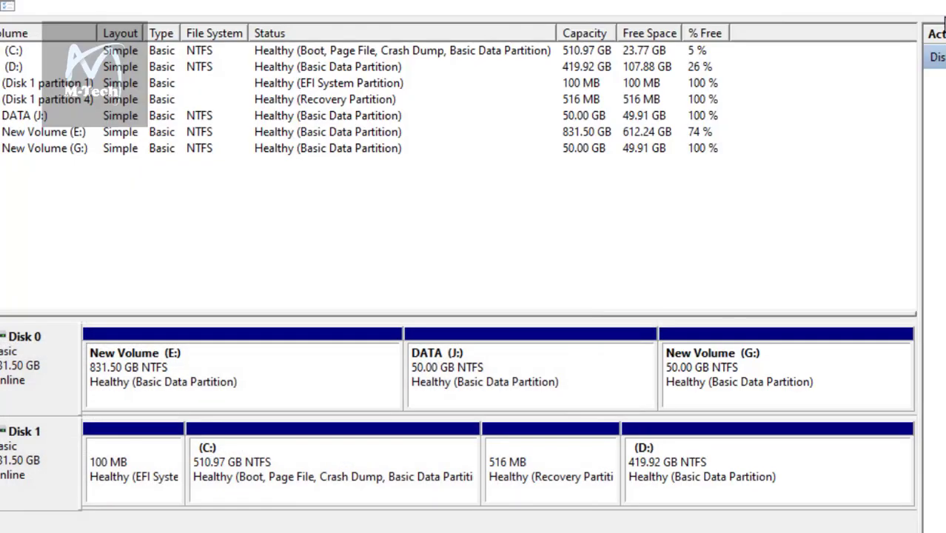
- Delete the New Volume (G:) partition from Disk 0
right_click(704, 366)
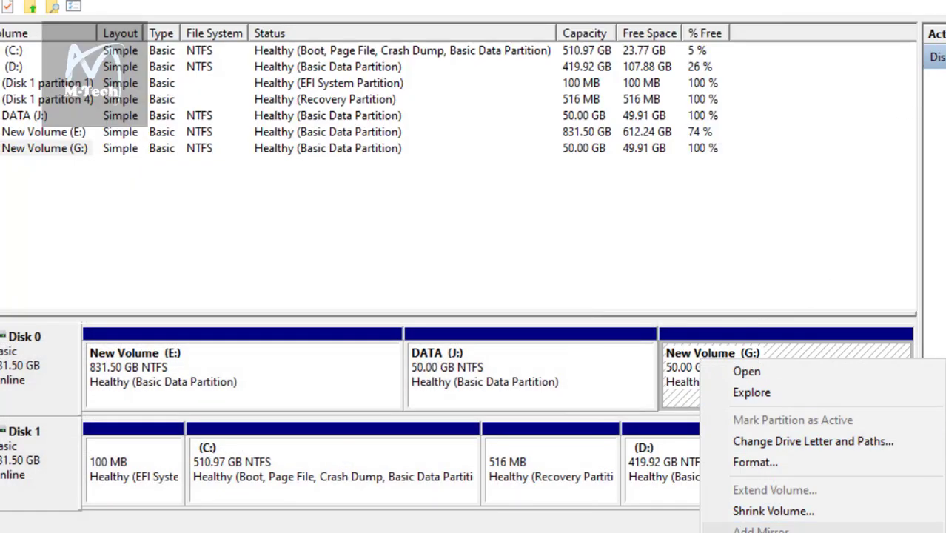
click(770, 532)
click(529, 397)
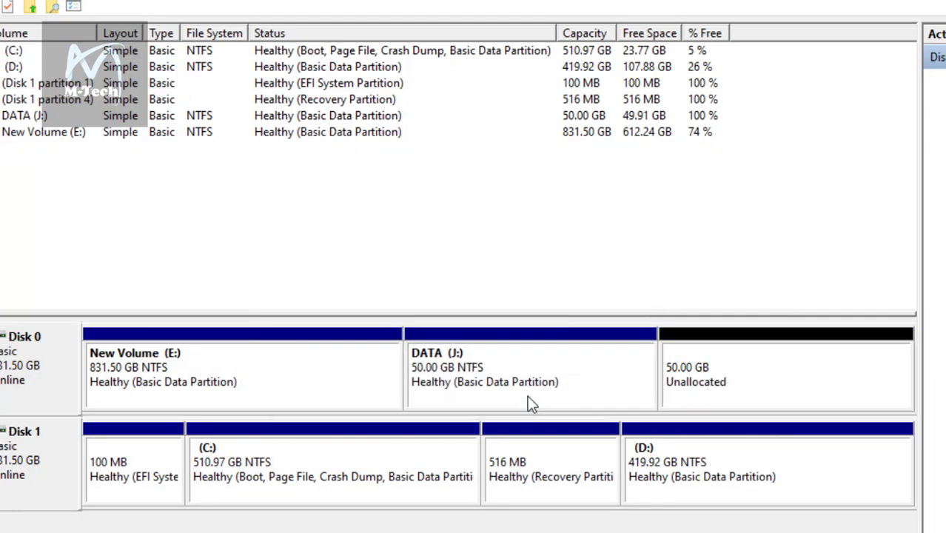
- Delete the DATA (J:) partition from Disk 0
click(533, 375)
right_click(535, 381)
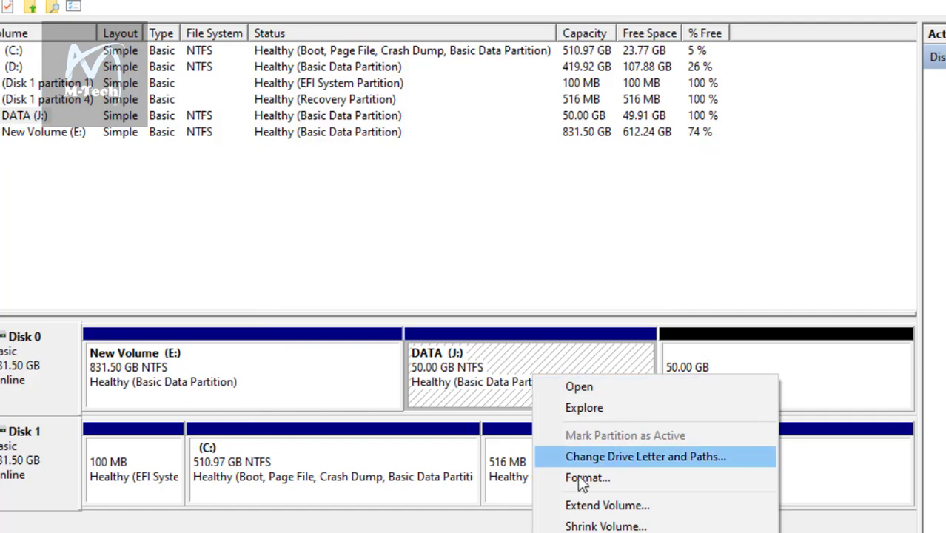
click(598, 532)
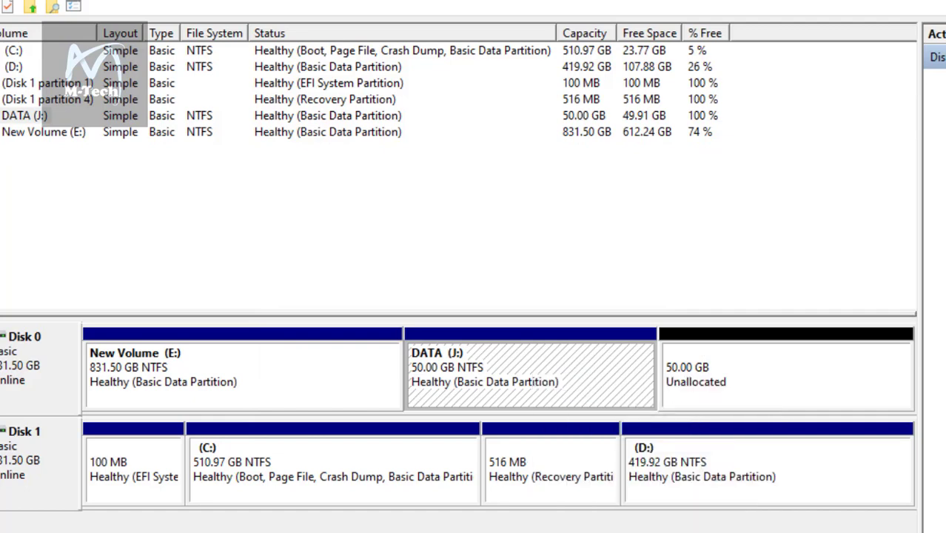
click(530, 395)
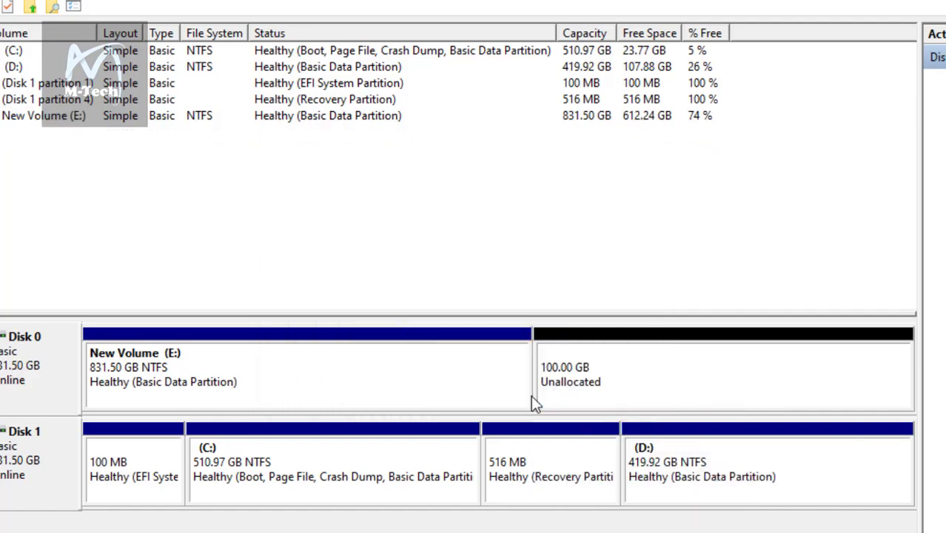
click(811, 370)
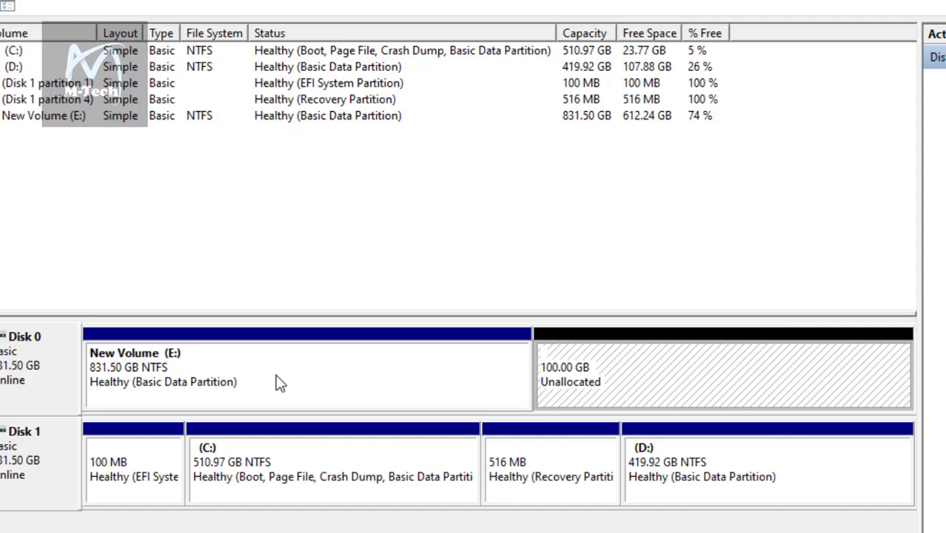
click(273, 384)
click(815, 388)
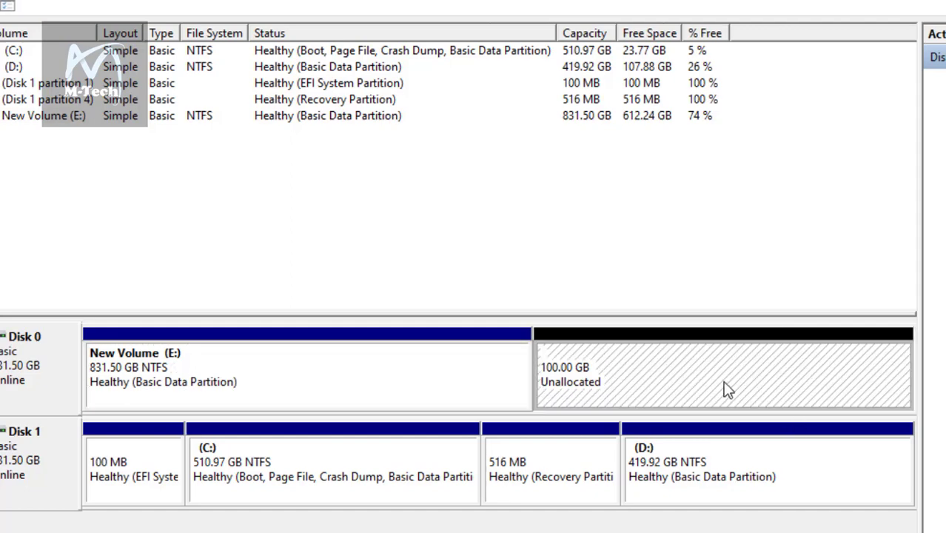
click(405, 376)
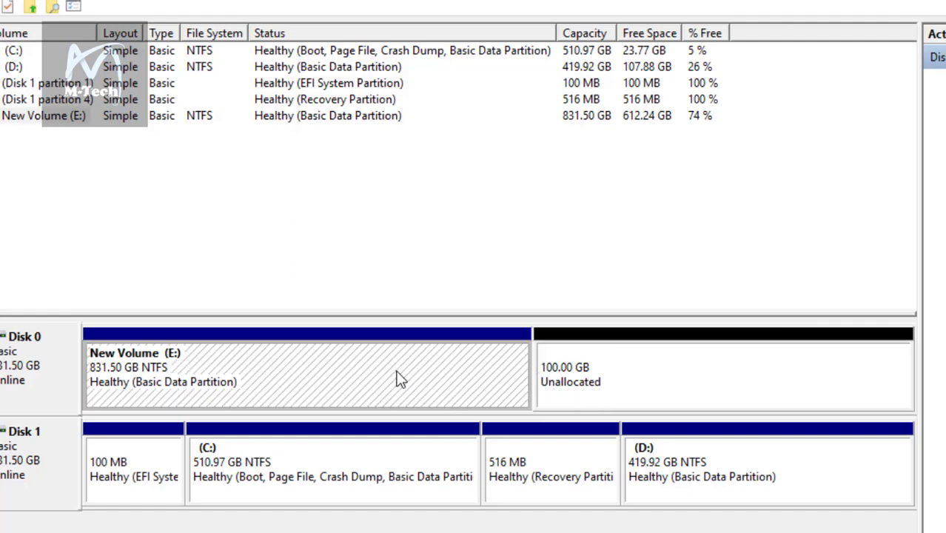
click(716, 351)
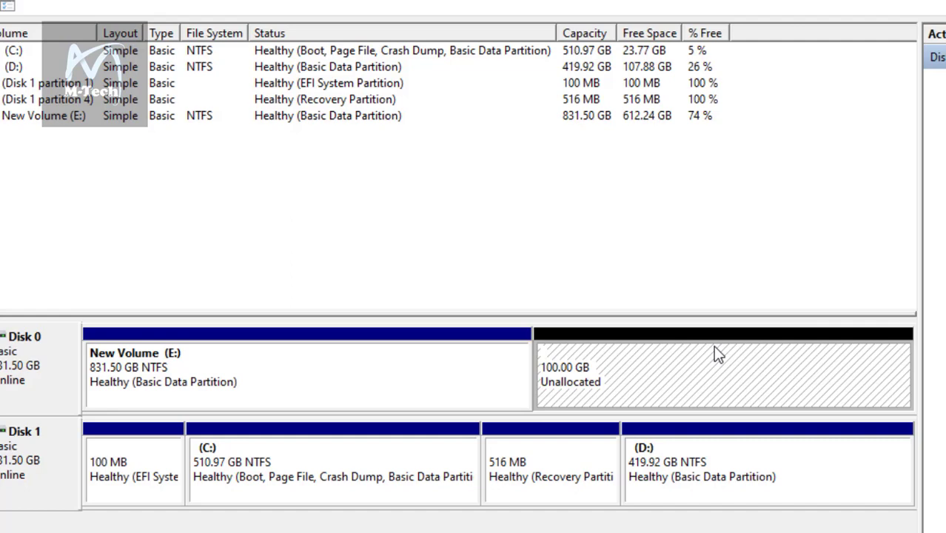
- Extend volume E: with the full 102400 MB of unallocated space on Disk 0
click(458, 364)
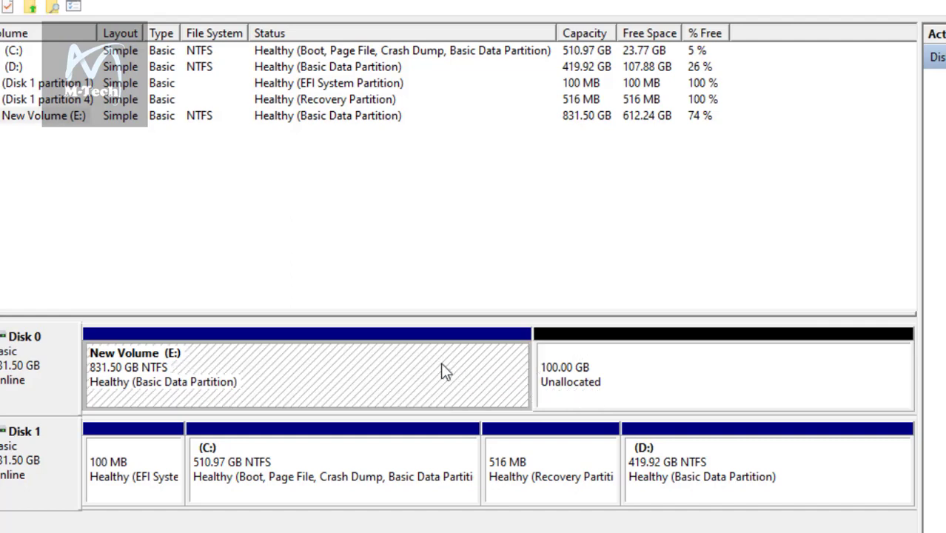
right_click(351, 374)
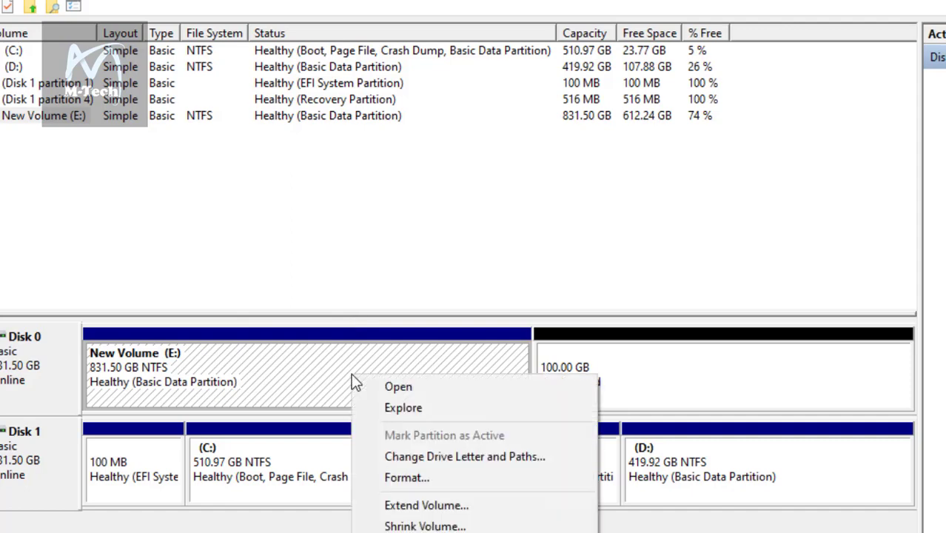
click(464, 507)
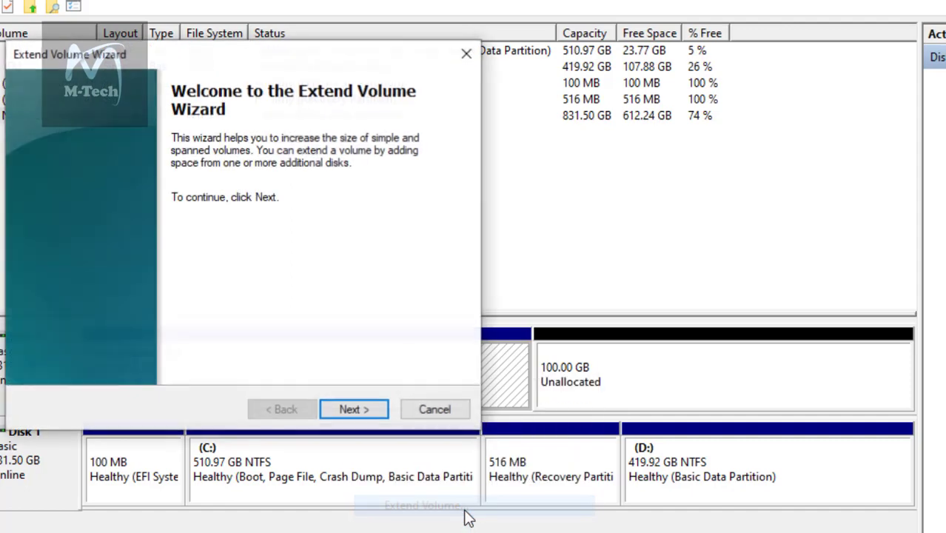
click(345, 411)
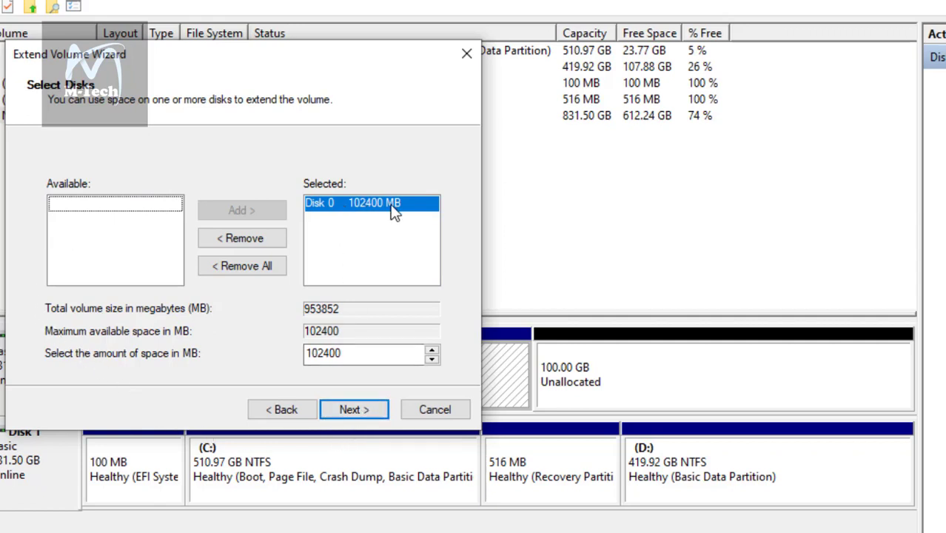
click(358, 413)
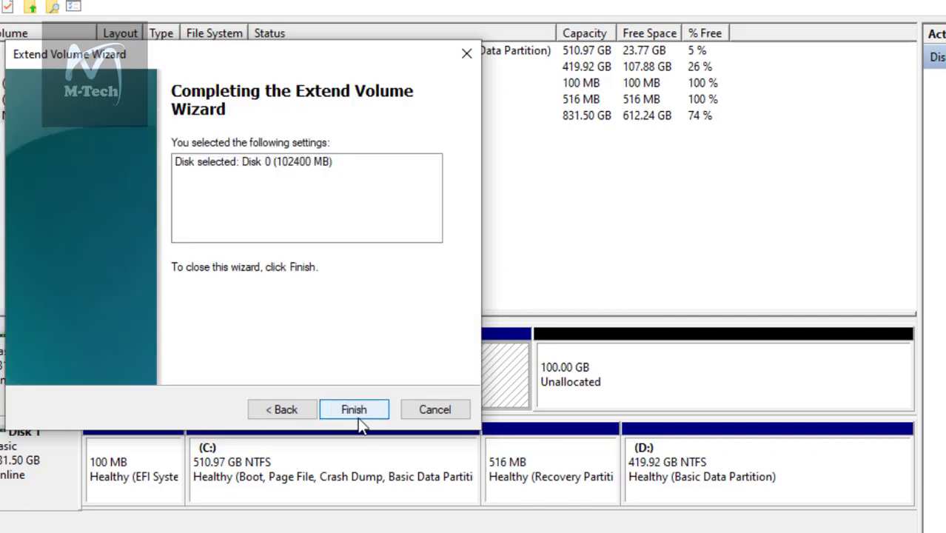
click(354, 410)
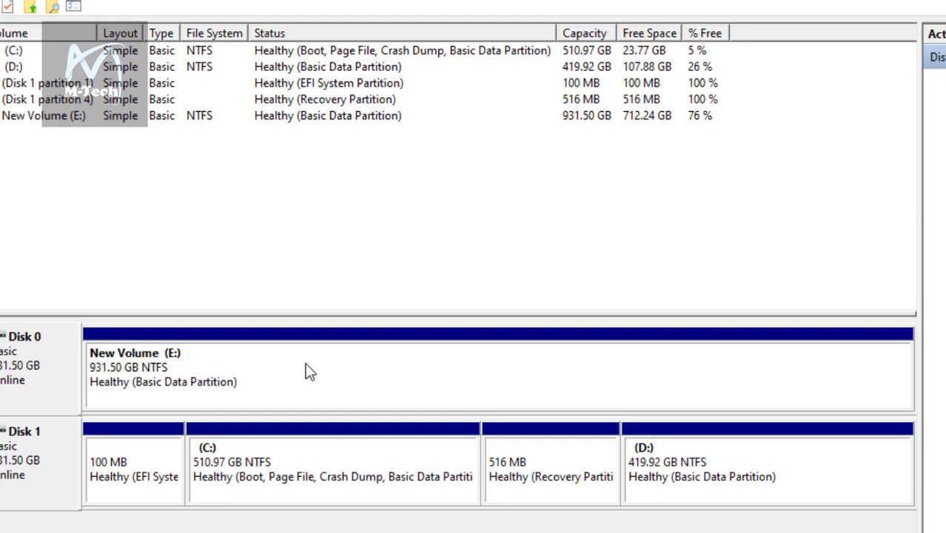
right_click(7, 342)
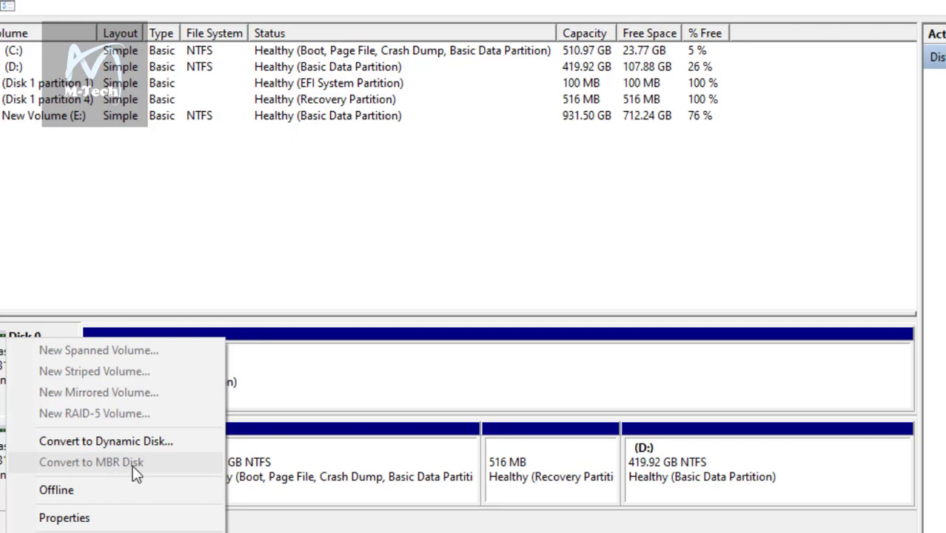
click(283, 373)
- Change the drive letter of New Volume (E:) to H and accept the drive letter warning
right_click(252, 368)
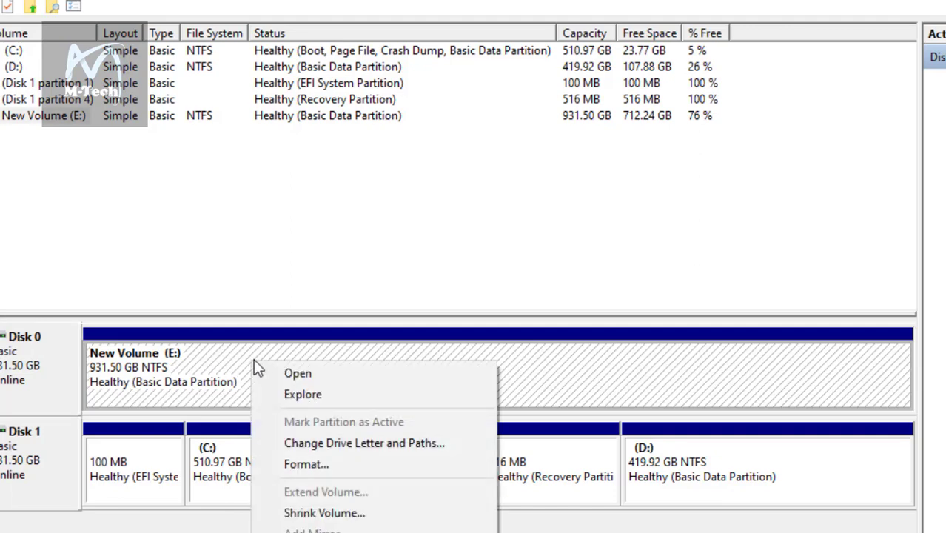
click(375, 449)
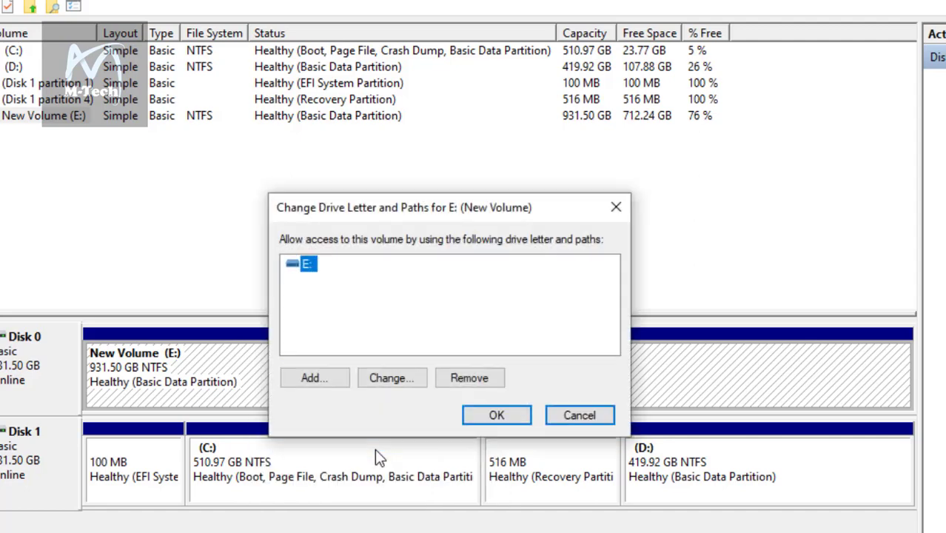
click(374, 380)
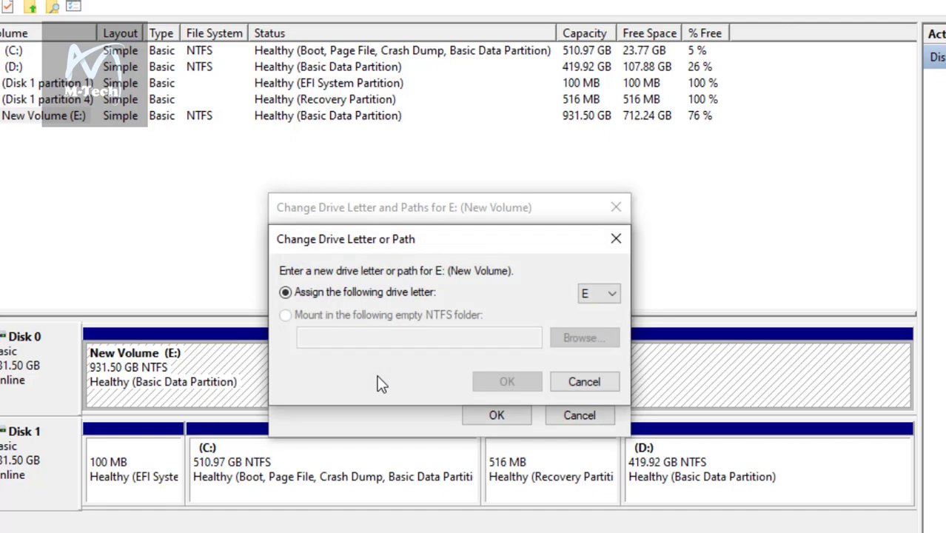
click(606, 297)
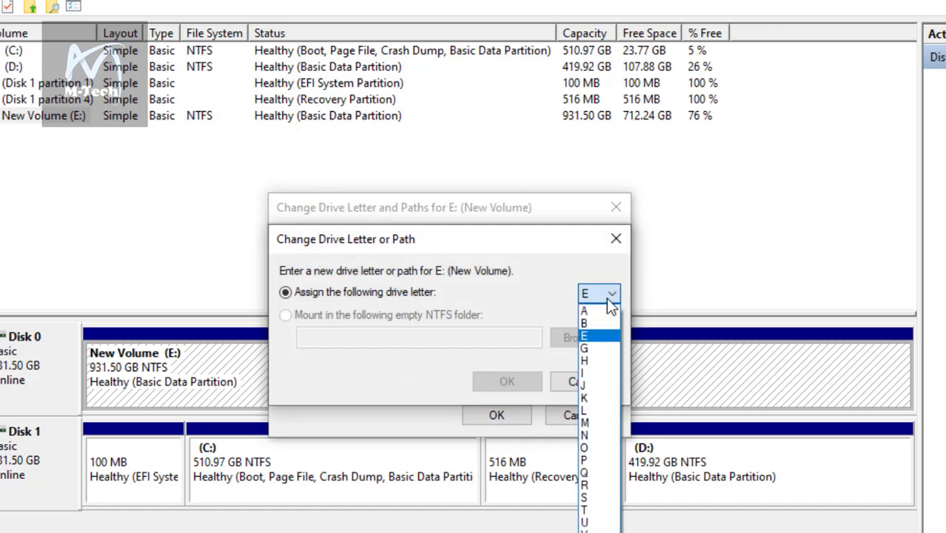
click(599, 361)
click(511, 384)
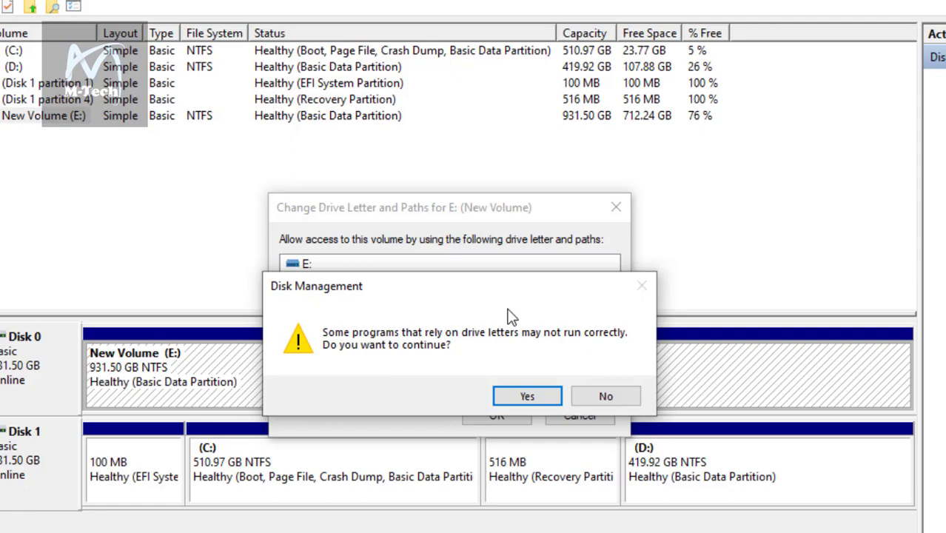
click(527, 398)
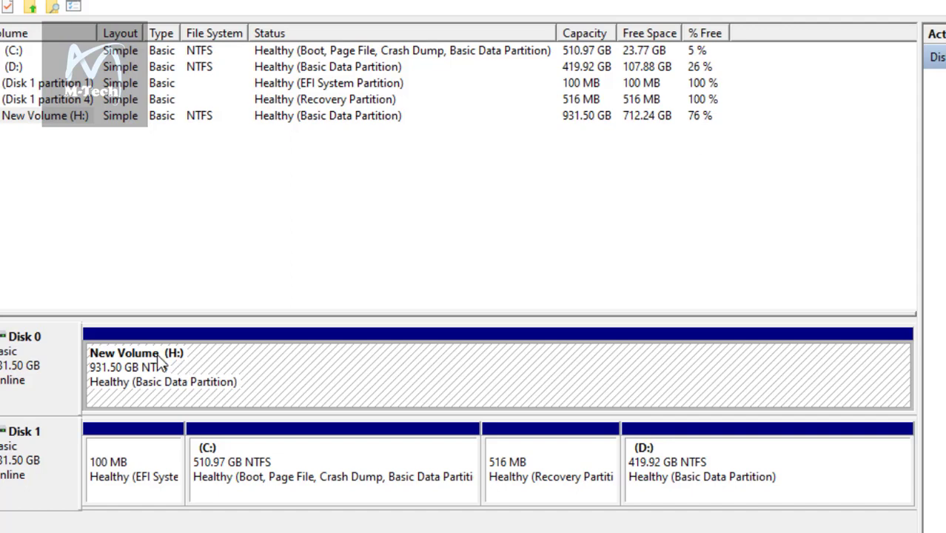
- Scan New Volume (H:) on Disk 0 for file system errors from its properties and dismiss the scan report
right_click(363, 363)
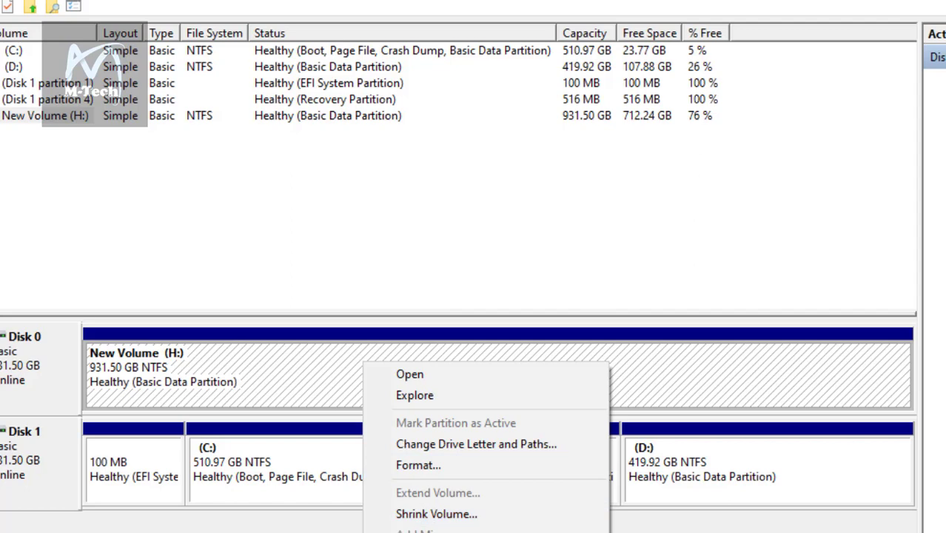
key(Escape)
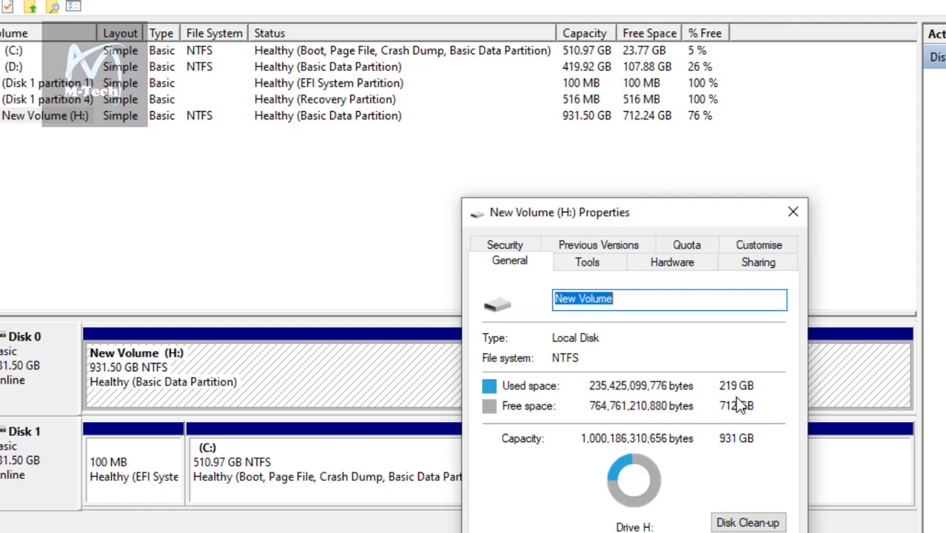
click(599, 276)
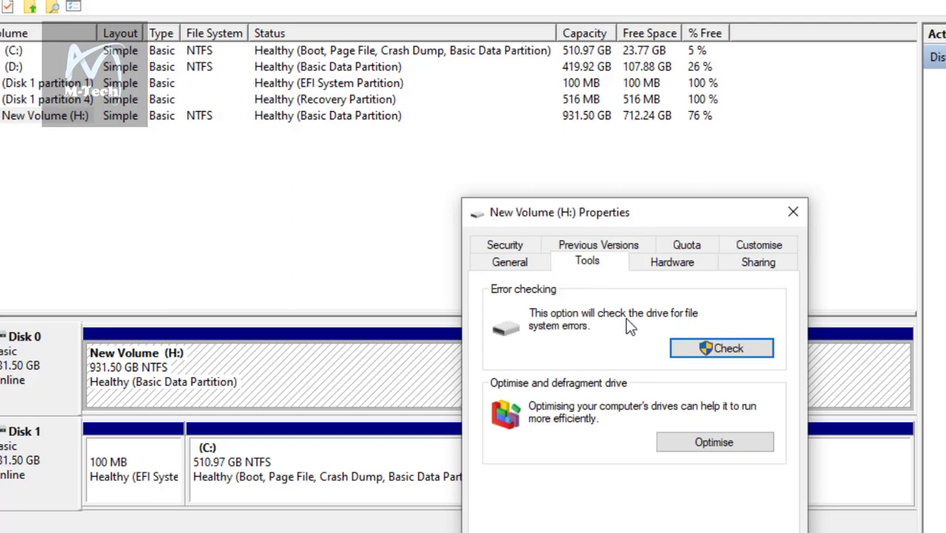
click(695, 350)
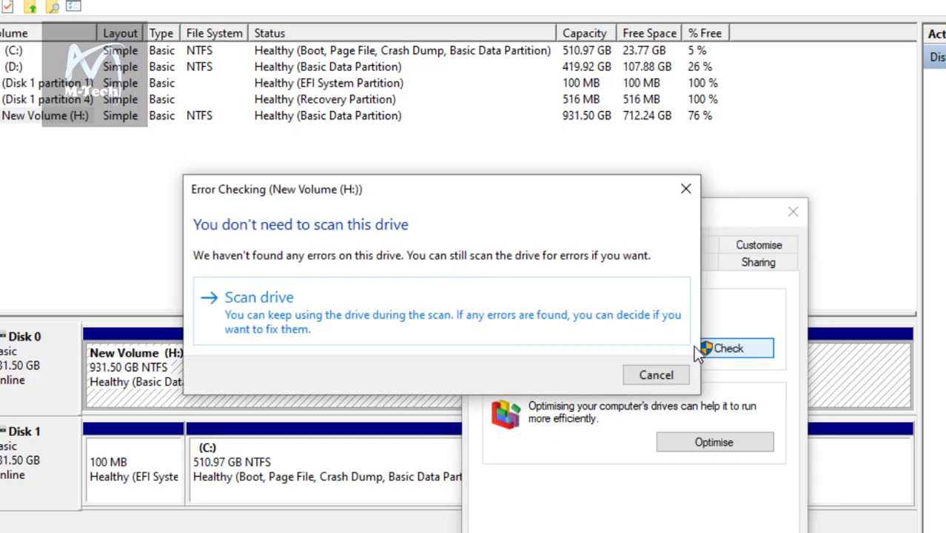
click(341, 304)
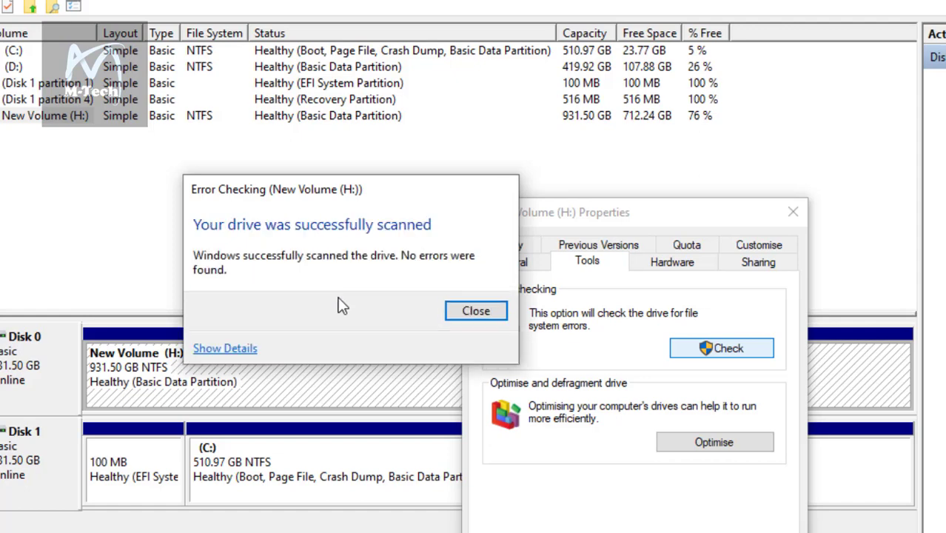
click(469, 312)
- Analyse New Volume (H:) for fragmentation in Optimise Drives, then close the volume's properties
click(701, 447)
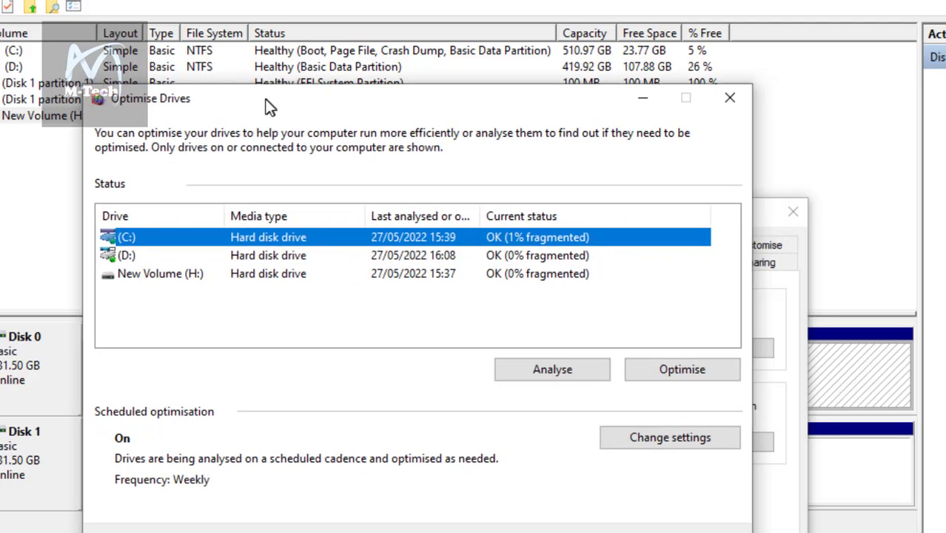
drag(265, 98, 274, 97)
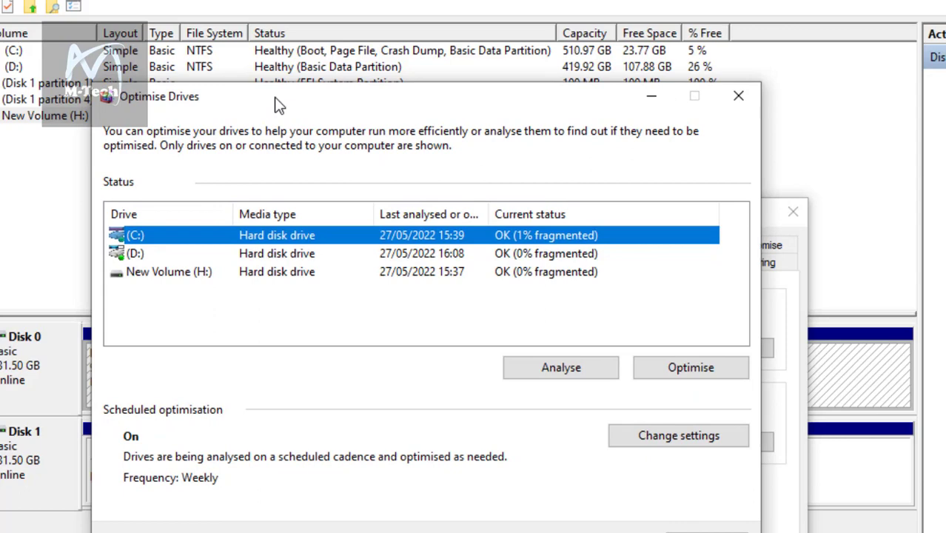
drag(280, 106, 260, 165)
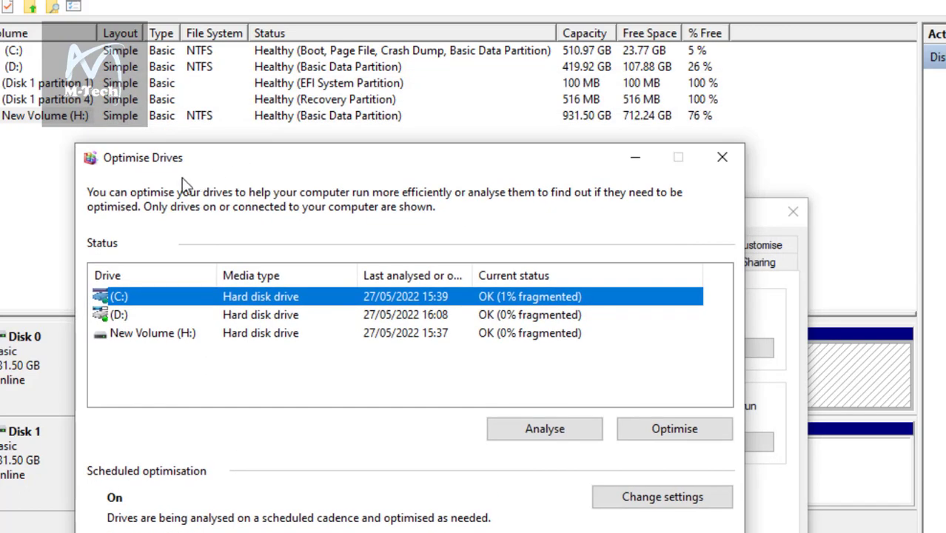
click(128, 318)
click(131, 339)
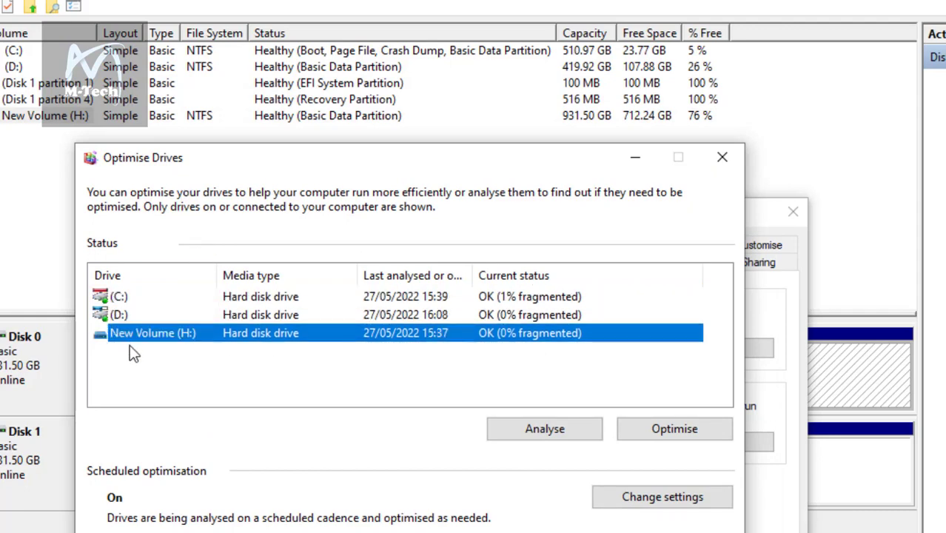
click(572, 441)
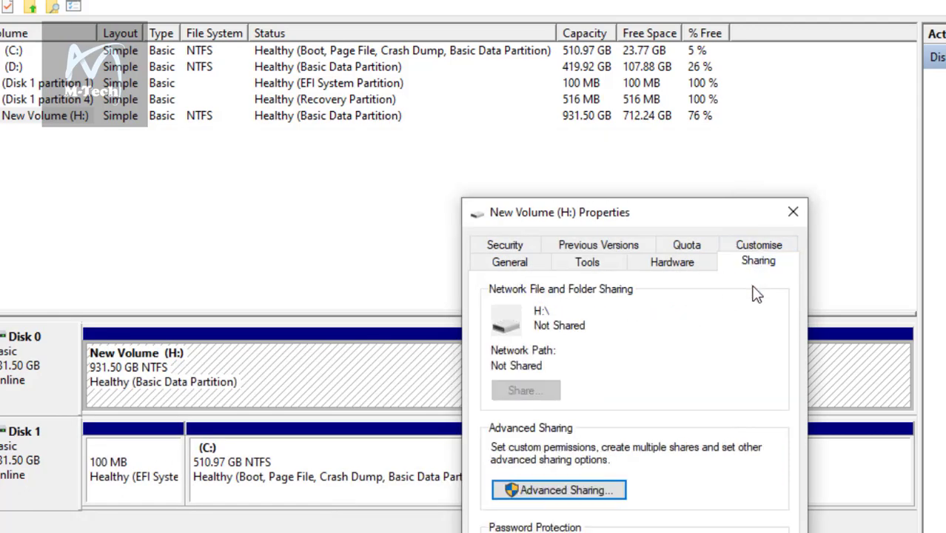
key(Escape)
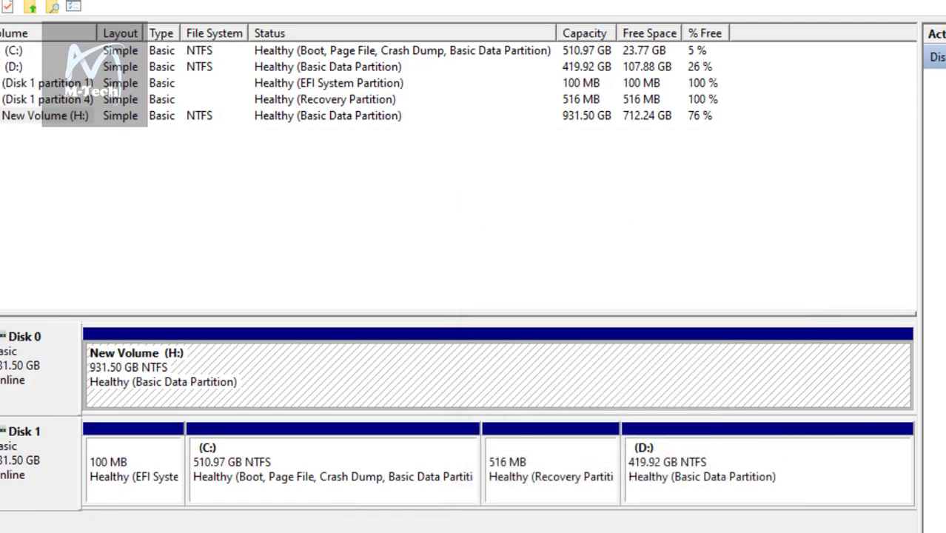
- Bring up the available volume actions for the D: partition on Disk 1
right_click(674, 464)
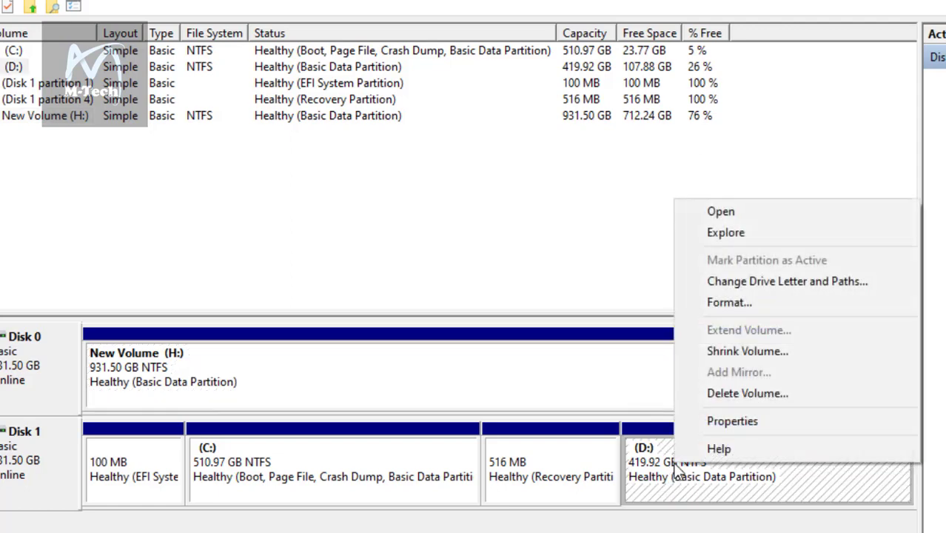